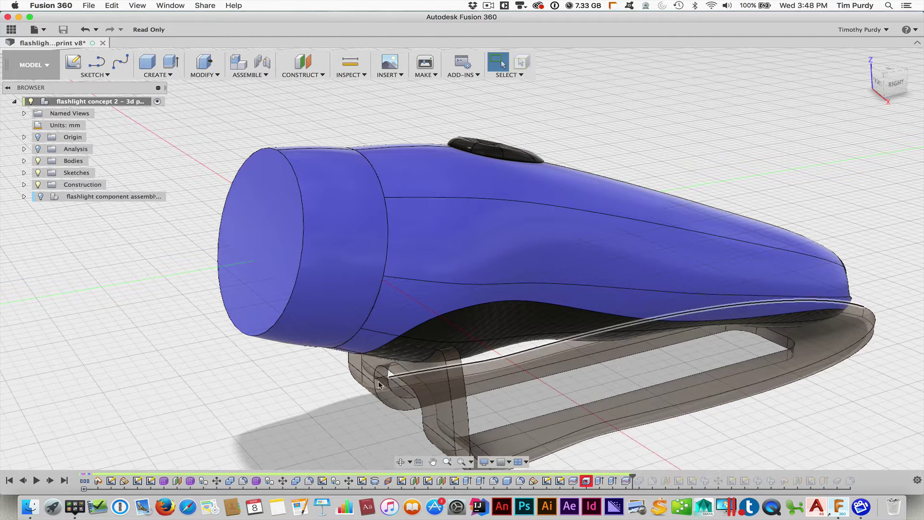
Step: Face the flashlight's front end and try deleting its front face, then undo the deletion
{"action": "middle_click_drag", "start_coordinate": [221, 386], "coordinate": [233, 378], "text": "shift"}
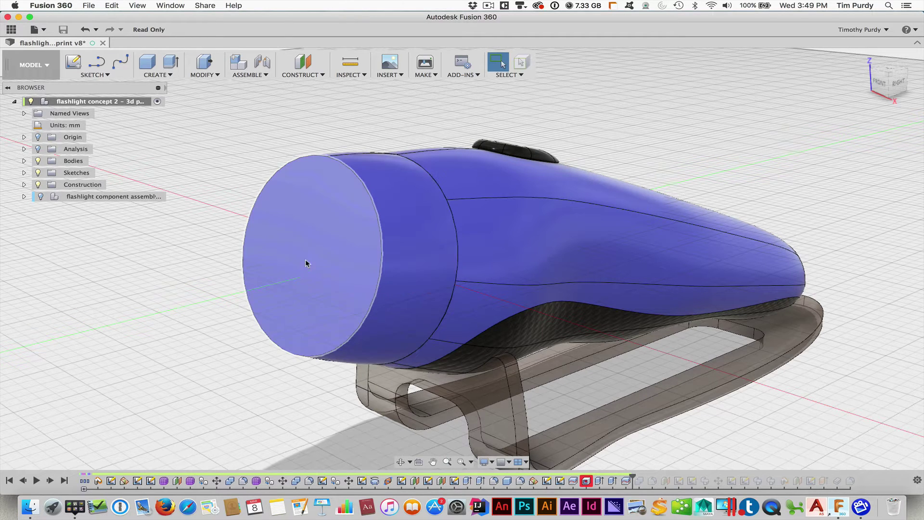
{"action": "left_click", "coordinate": [363, 200]}
{"action": "key", "text": "Delete"}
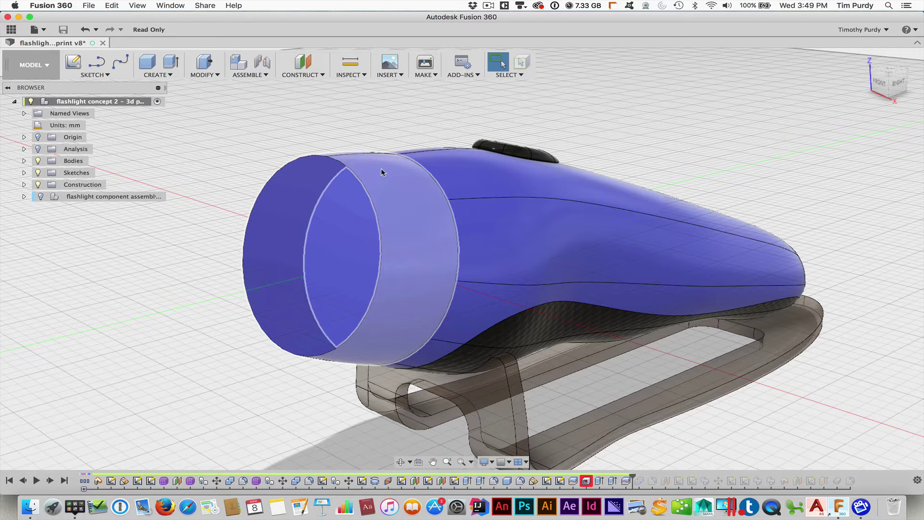
{"action": "key", "text": "super+z"}
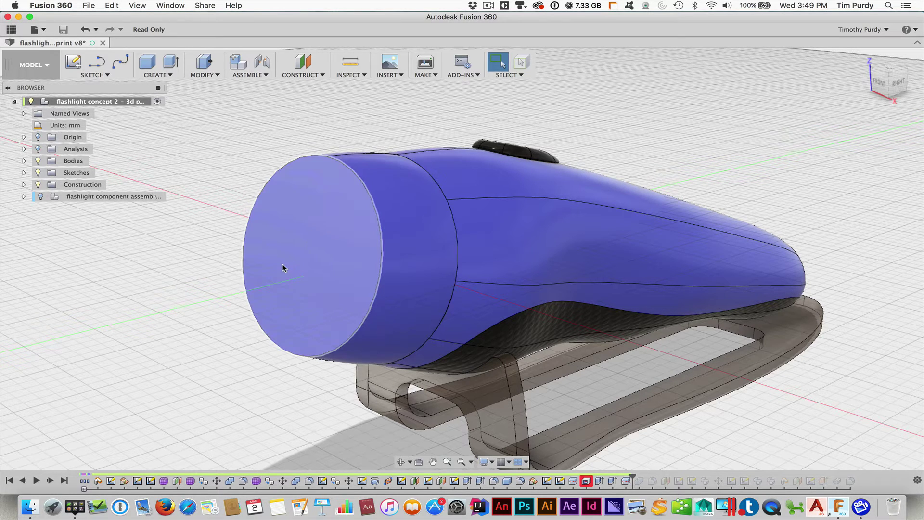
Step: Shell the body from the cylinder's front face with a 0.4 mm inside thickness
{"action": "left_click", "coordinate": [206, 75]}
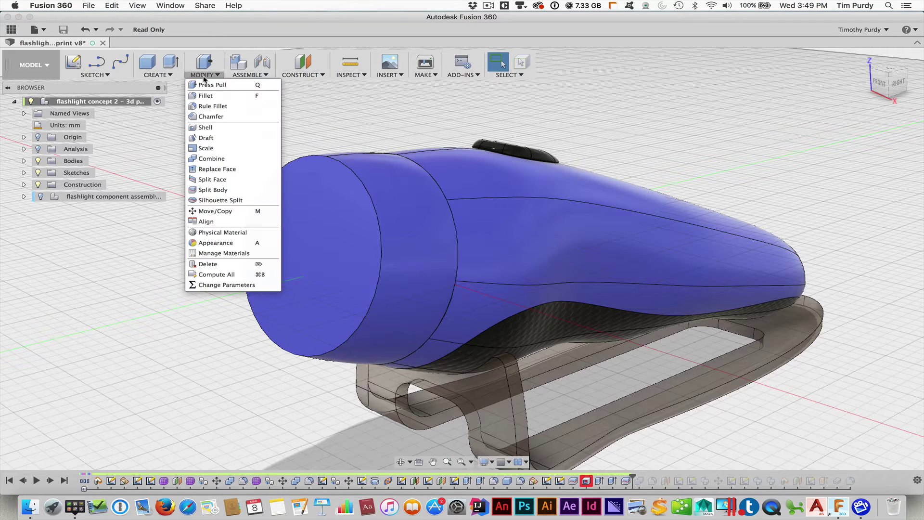
{"action": "left_click", "coordinate": [209, 126]}
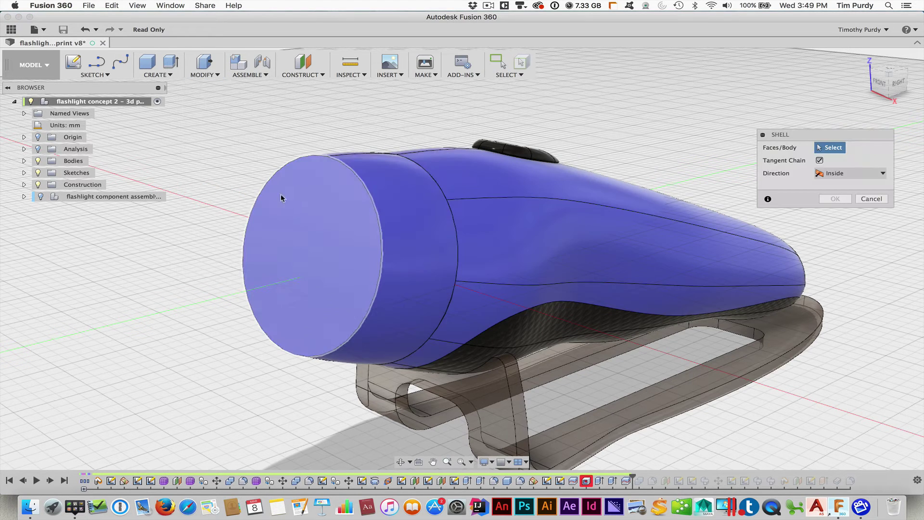
{"action": "left_click", "coordinate": [300, 205]}
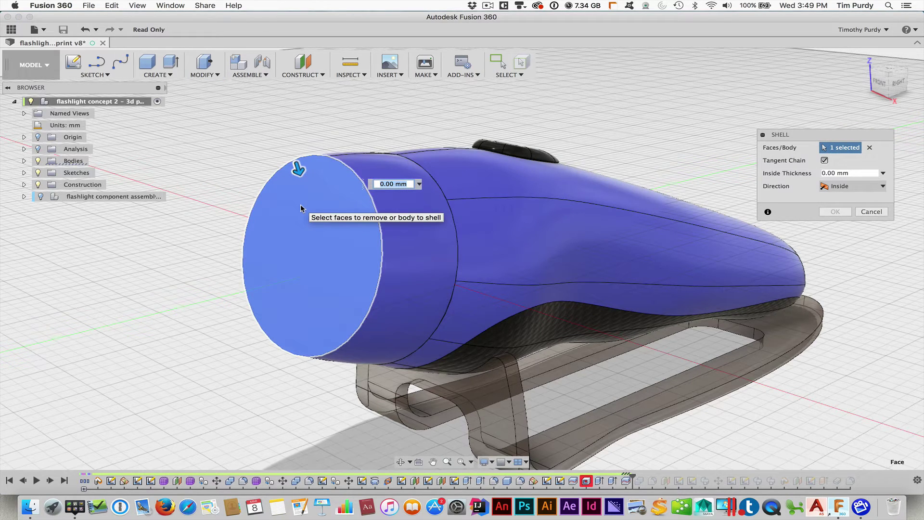
{"action": "key", "text": "BackSpace"}
{"action": "type", "text": ".4"}
{"action": "key", "text": "Return"}
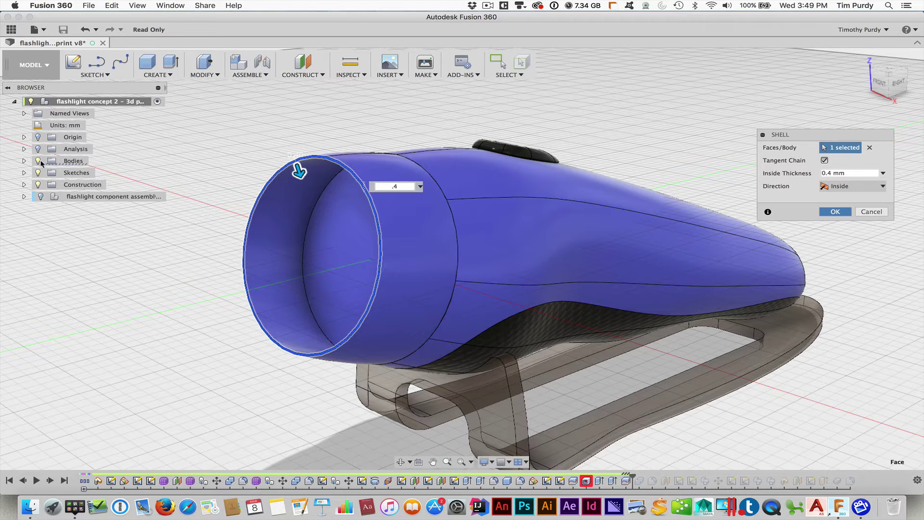
{"action": "key", "text": "Return"}
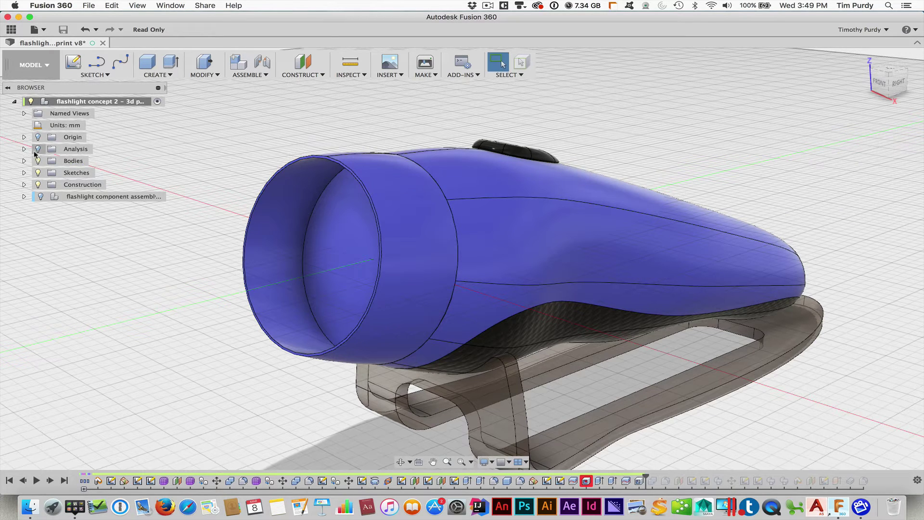
{"action": "left_click", "coordinate": [38, 149]}
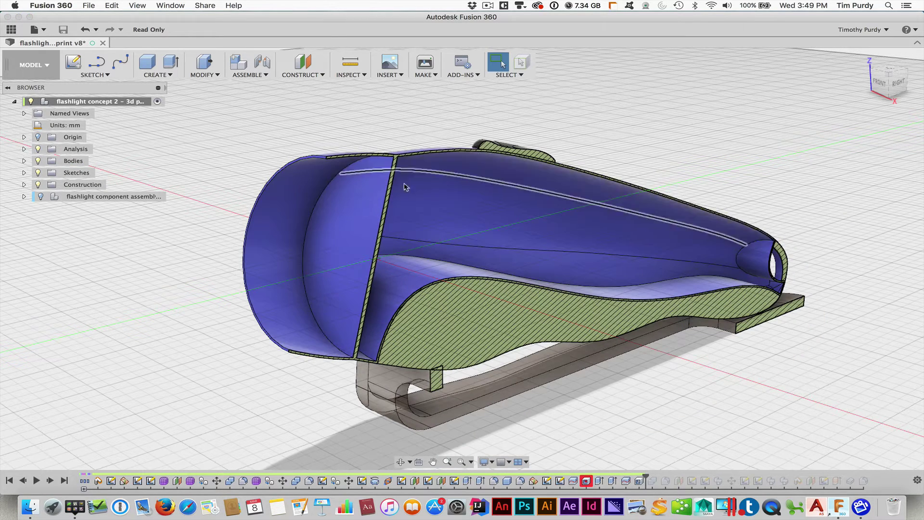
{"action": "scroll", "coordinate": [403, 184], "scroll_direction": "up", "scroll_amount": 3}
{"action": "scroll", "coordinate": [403, 184], "scroll_direction": "up", "scroll_amount": 2}
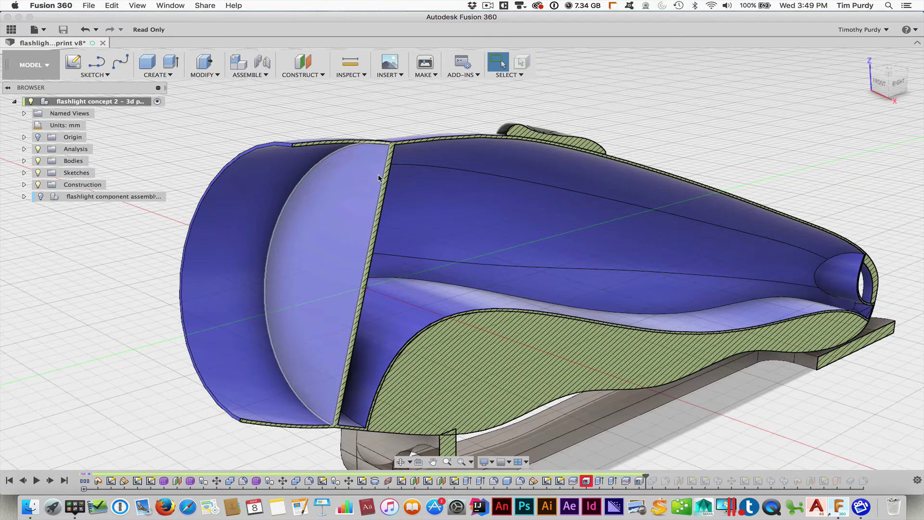
{"action": "scroll", "coordinate": [378, 175], "scroll_direction": "up", "scroll_amount": 3}
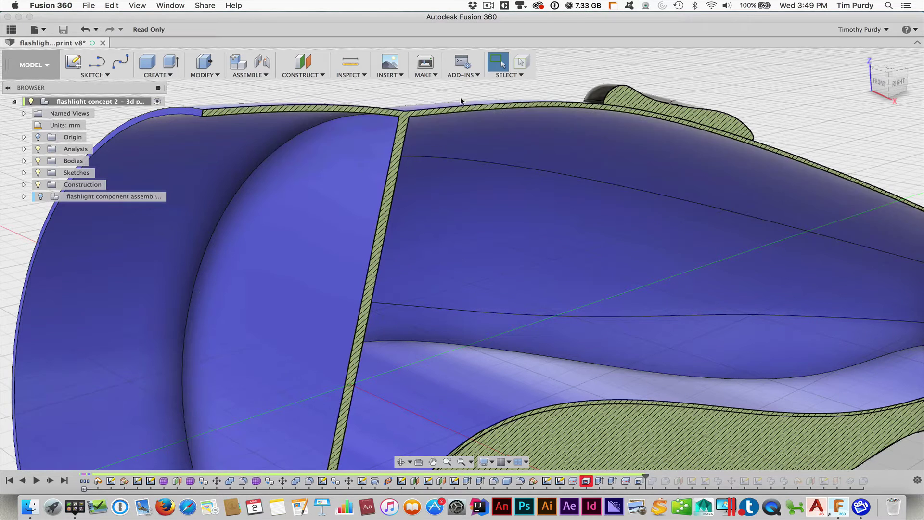
{"action": "left_click", "coordinate": [381, 113]}
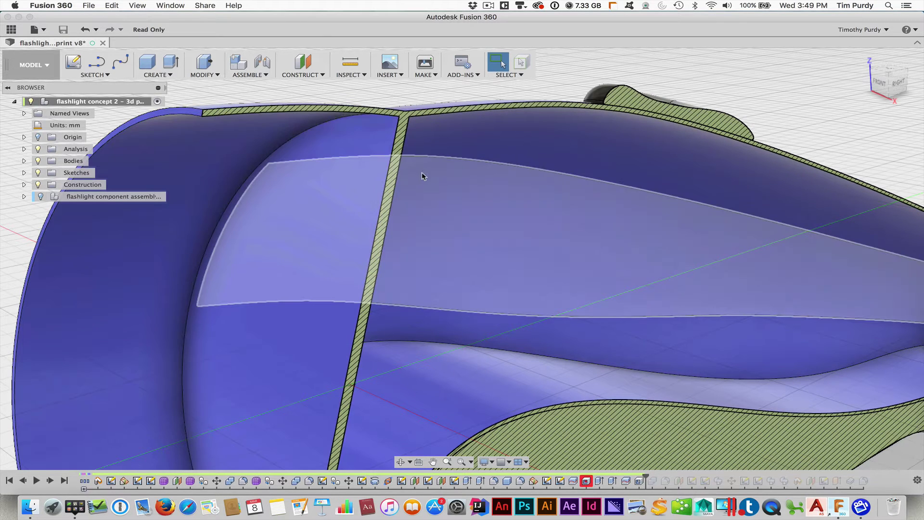
{"action": "left_click", "coordinate": [399, 177]}
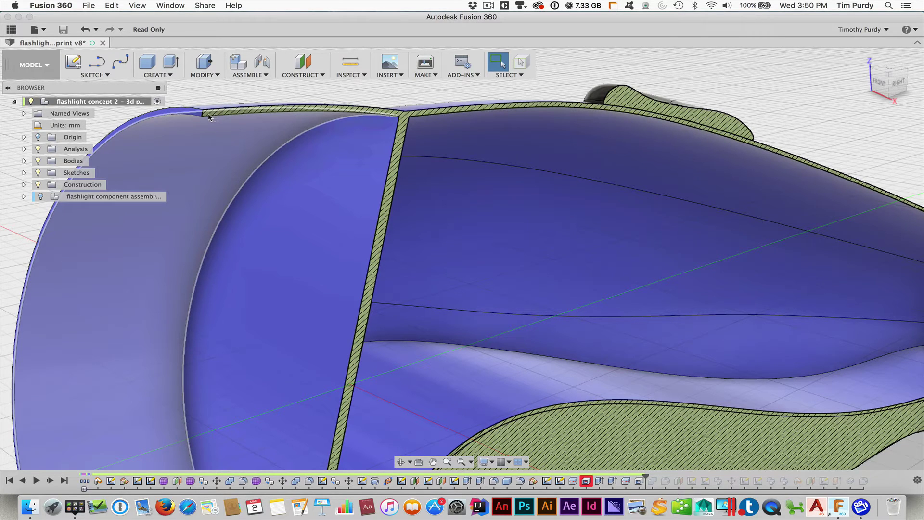
{"action": "scroll", "coordinate": [249, 179], "scroll_direction": "down", "scroll_amount": 5}
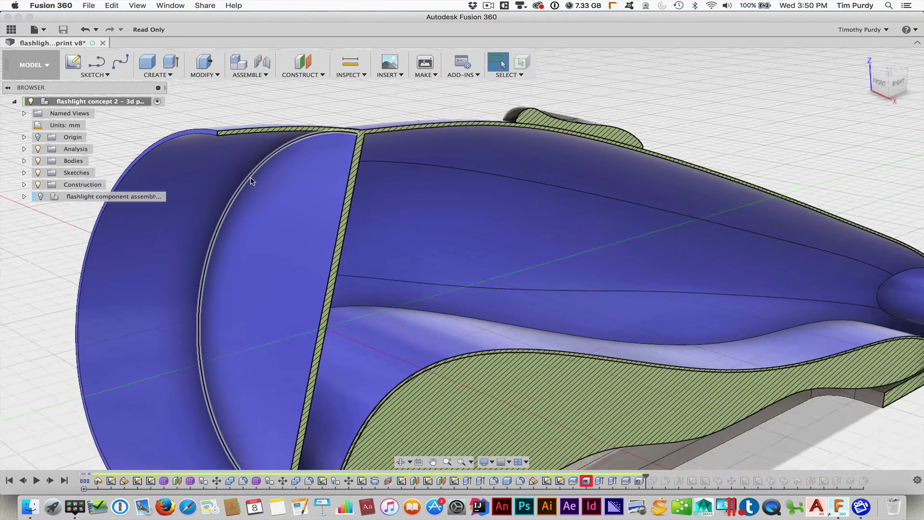
{"action": "scroll", "coordinate": [250, 181], "scroll_direction": "down", "scroll_amount": 1}
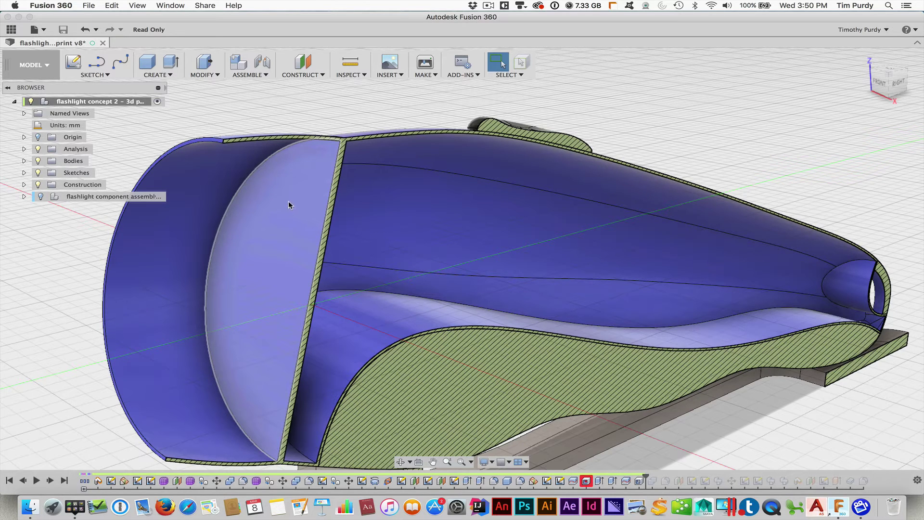
{"action": "scroll", "coordinate": [301, 201], "scroll_direction": "down", "scroll_amount": 3}
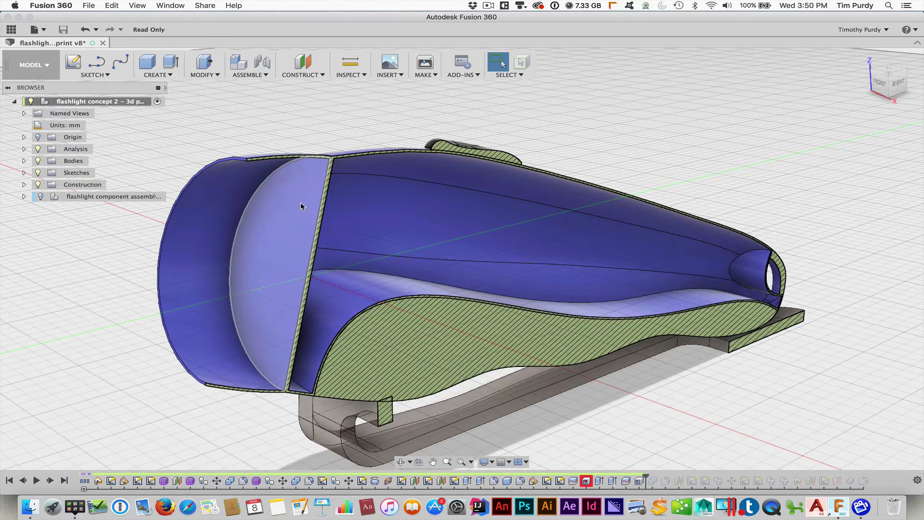
{"action": "middle_click_drag", "start_coordinate": [494, 209], "coordinate": [546, 207]}
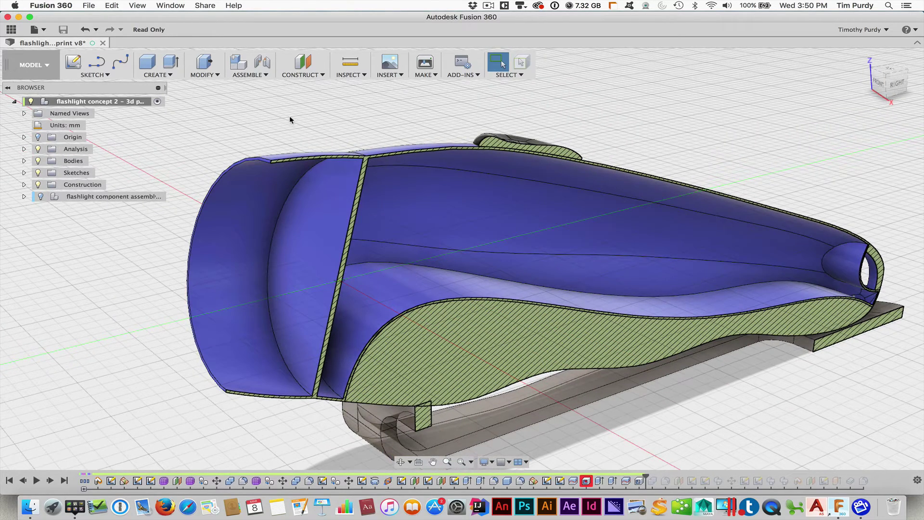
{"action": "left_click", "coordinate": [38, 149]}
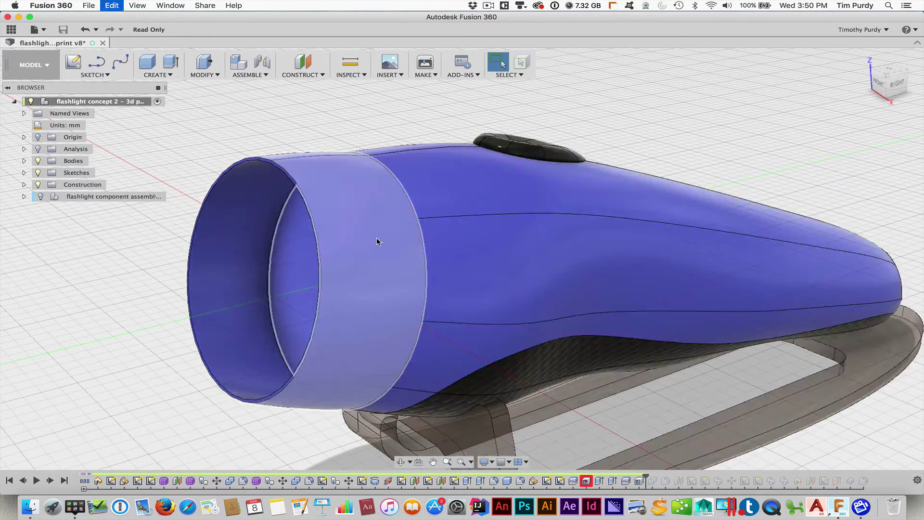
Step: Undo the shell and roll the history marker back to Form3
{"action": "key", "text": "super+z"}
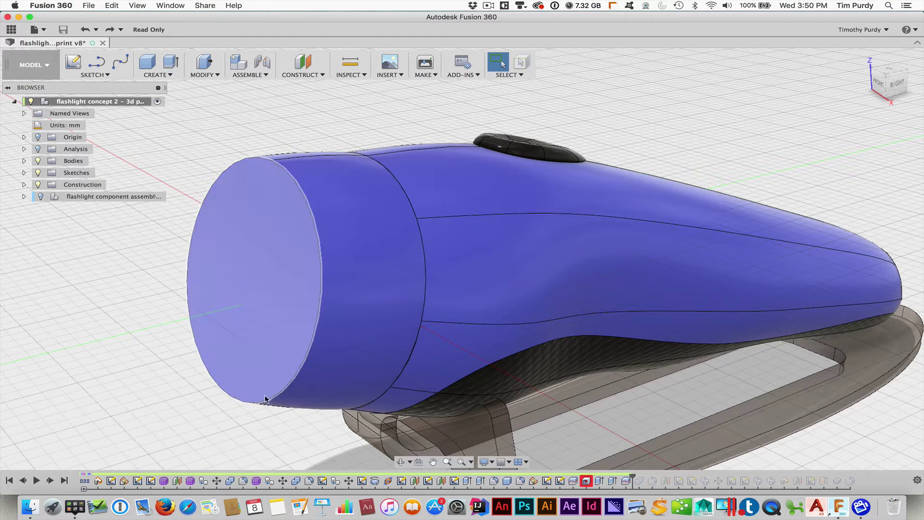
{"action": "left_click", "coordinate": [191, 481]}
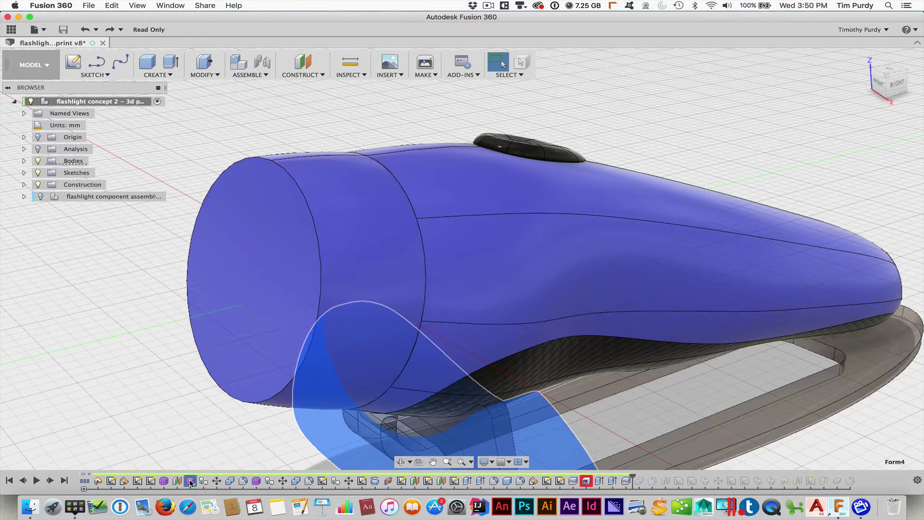
{"action": "left_click", "coordinate": [164, 481]}
{"action": "right_click", "coordinate": [164, 482]}
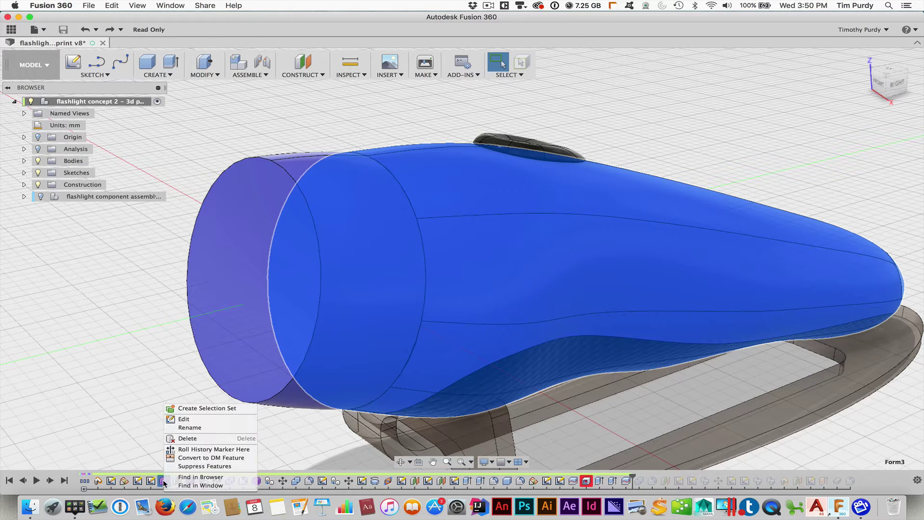
{"action": "left_click", "coordinate": [193, 449]}
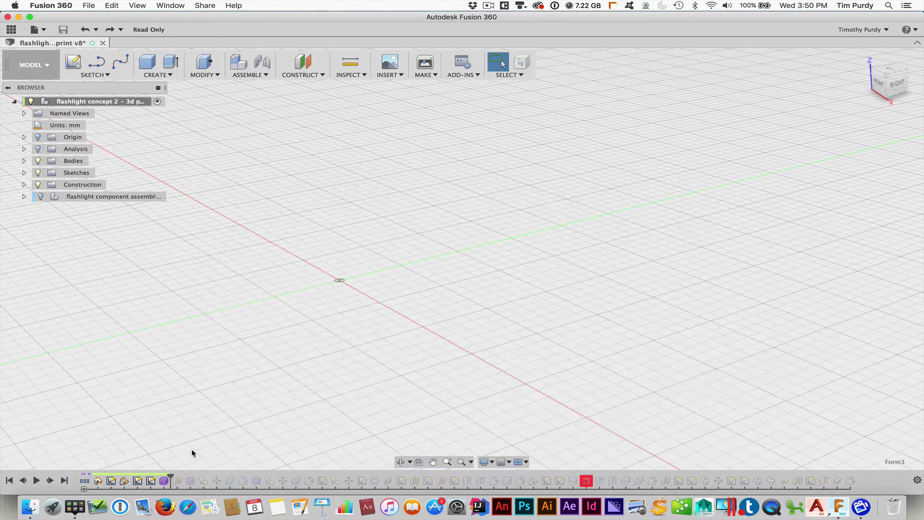
Step: Make the original form body visible in the Bodies list
{"action": "left_click", "coordinate": [25, 161]}
{"action": "left_click", "coordinate": [93, 172]}
{"action": "left_click", "coordinate": [48, 172]}
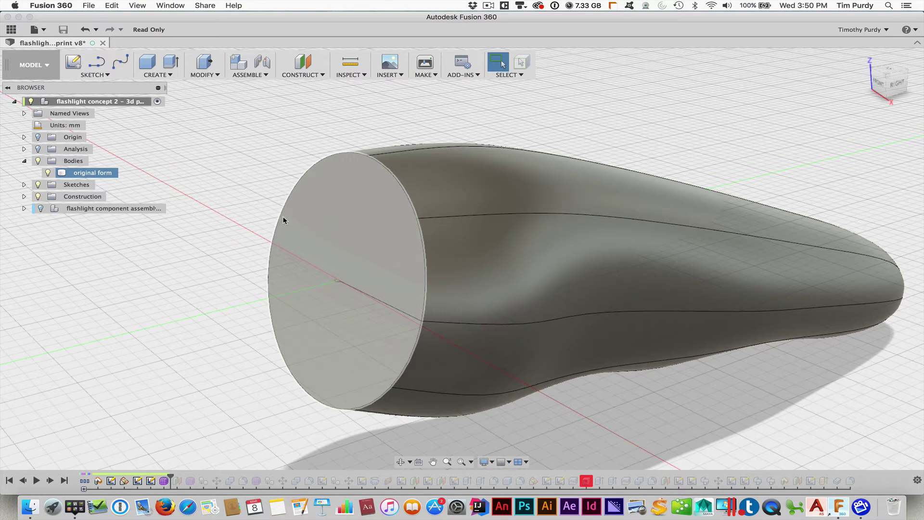
Step: Show Sketch3's circle profile and hide the original form body
{"action": "left_click", "coordinate": [23, 183]}
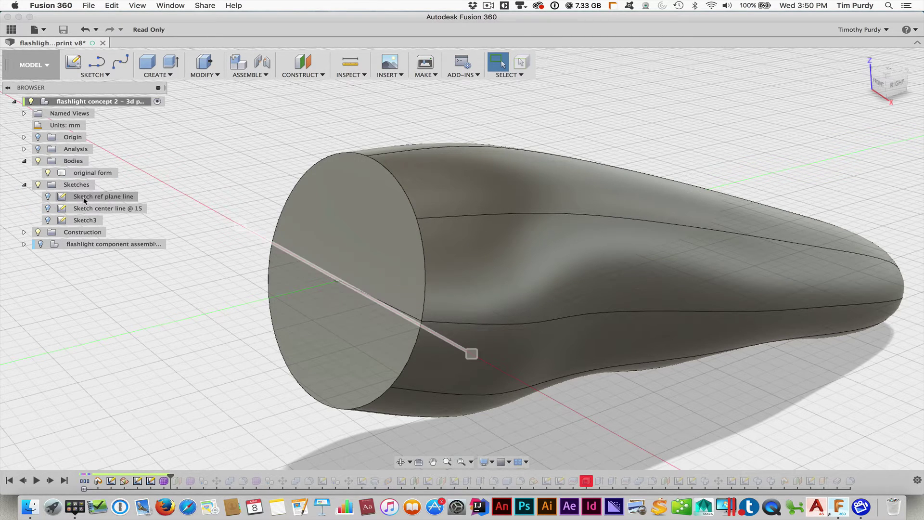
{"action": "left_click", "coordinate": [47, 220]}
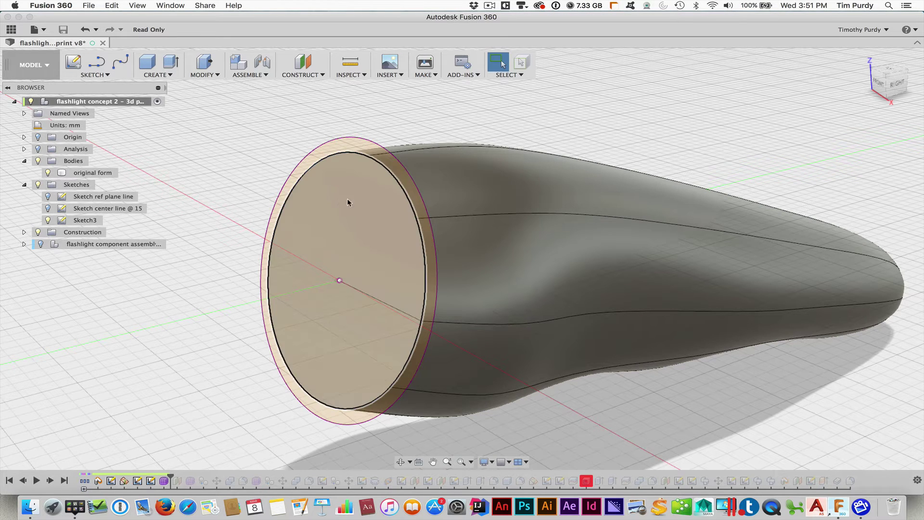
{"action": "left_click", "coordinate": [48, 173]}
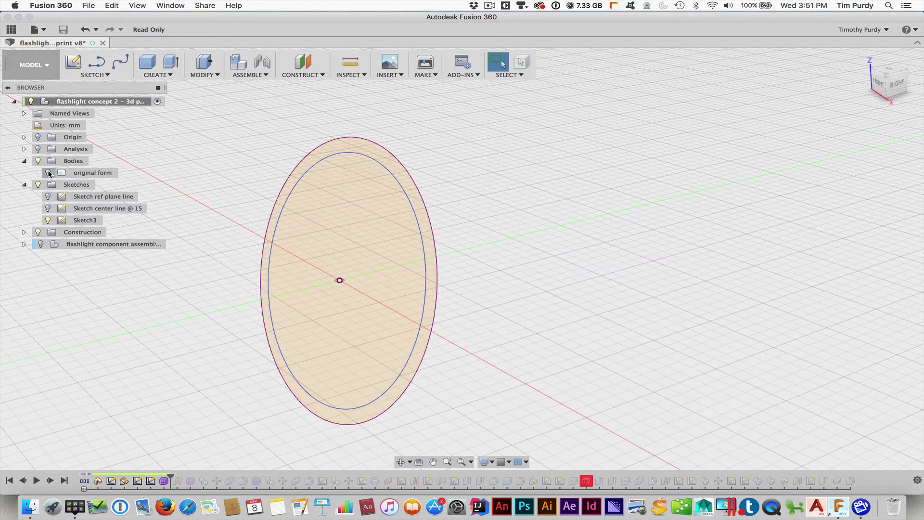
Step: Extrude the inner profile about 9.261 mm into new body Body23, then reshow the original form
{"action": "left_click", "coordinate": [171, 62]}
{"action": "left_click", "coordinate": [338, 210]}
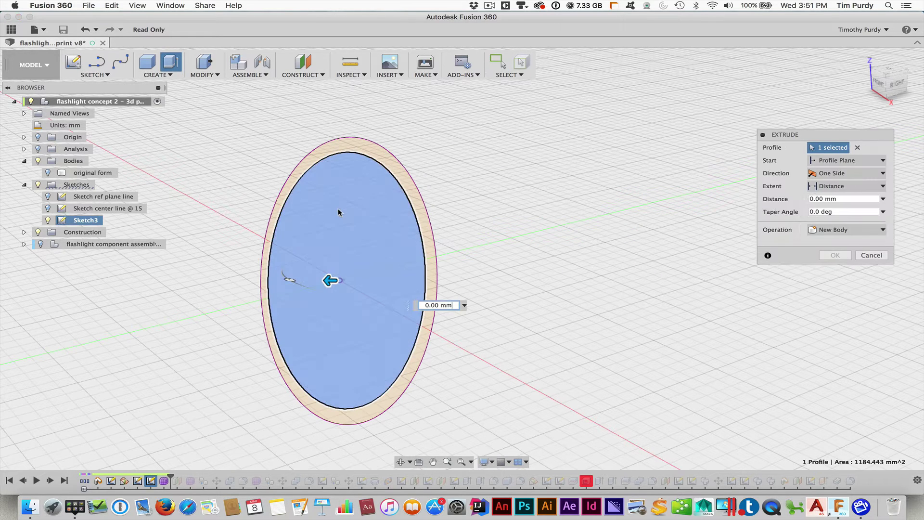
{"action": "left_click_drag", "start_coordinate": [330, 280], "coordinate": [280, 280]}
{"action": "left_click", "coordinate": [835, 255]}
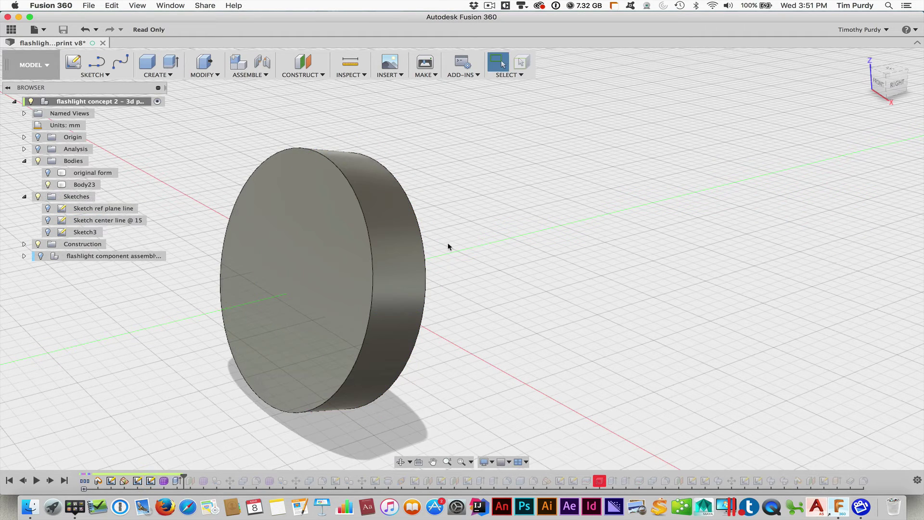
{"action": "left_click", "coordinate": [48, 172]}
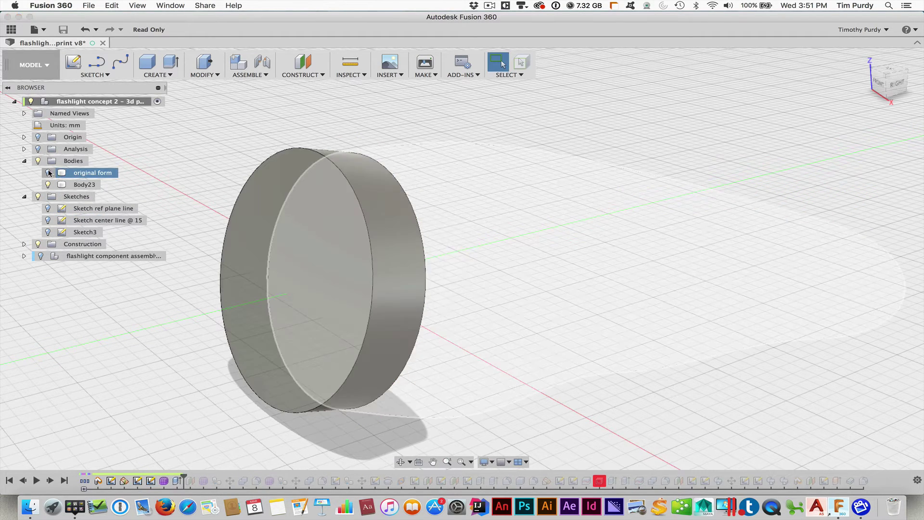
{"action": "left_click", "coordinate": [48, 172]}
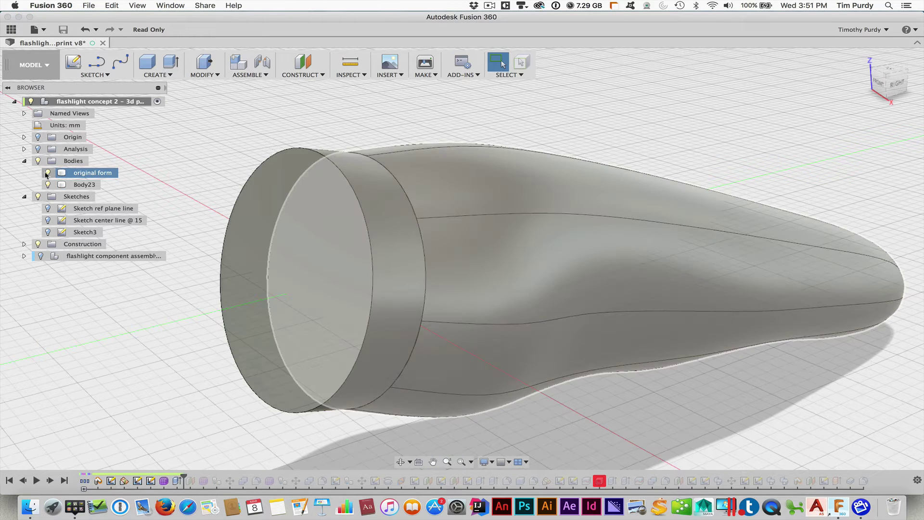
Step: Hide the original form and start a Move/Copy of Body23 in Bodies mode
{"action": "left_click", "coordinate": [48, 172]}
{"action": "right_click", "coordinate": [299, 211]}
{"action": "left_click", "coordinate": [273, 226]}
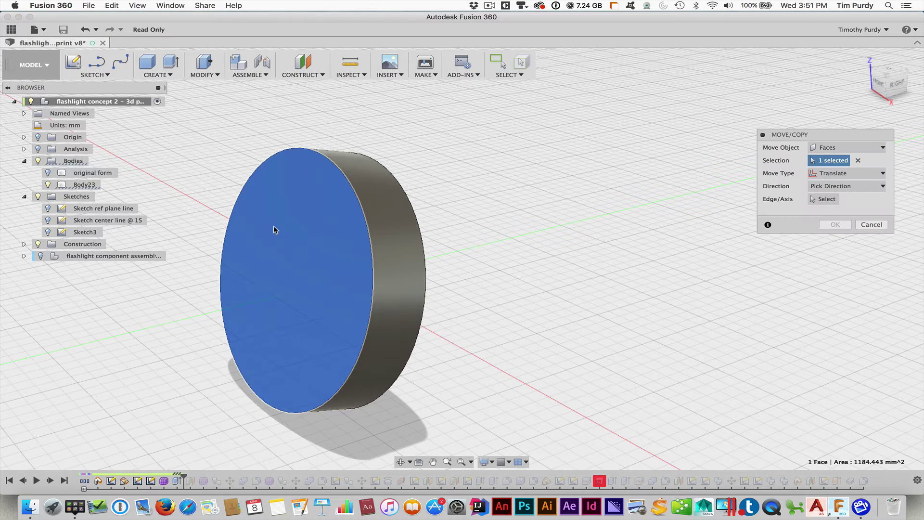
{"action": "left_click", "coordinate": [364, 245]}
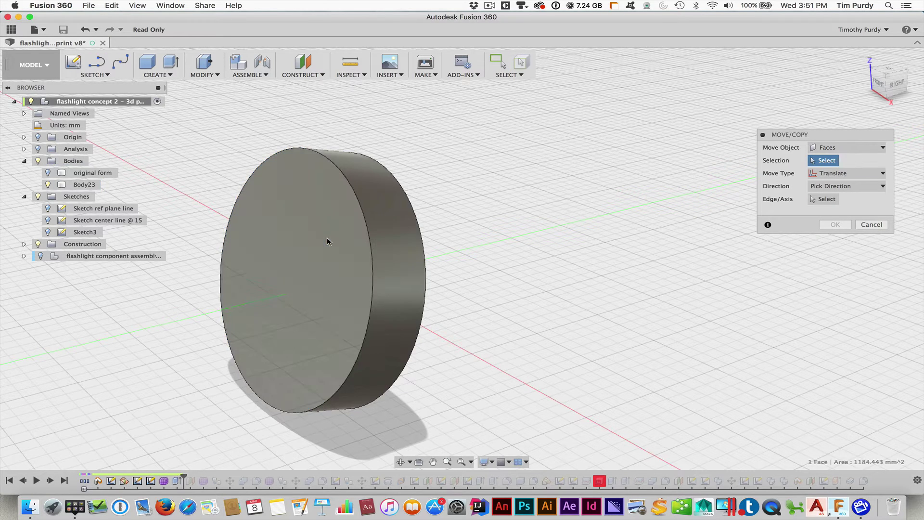
{"action": "left_click", "coordinate": [862, 147]}
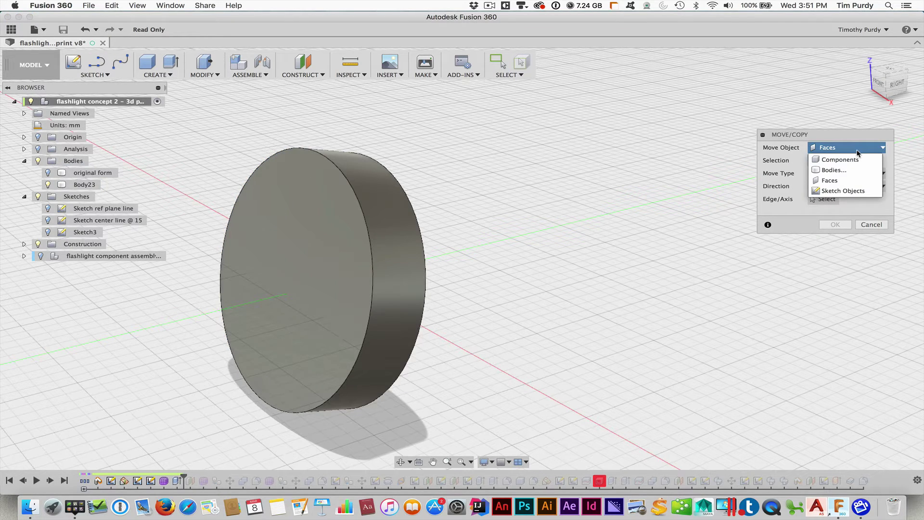
{"action": "left_click", "coordinate": [852, 170]}
{"action": "left_click", "coordinate": [337, 221]}
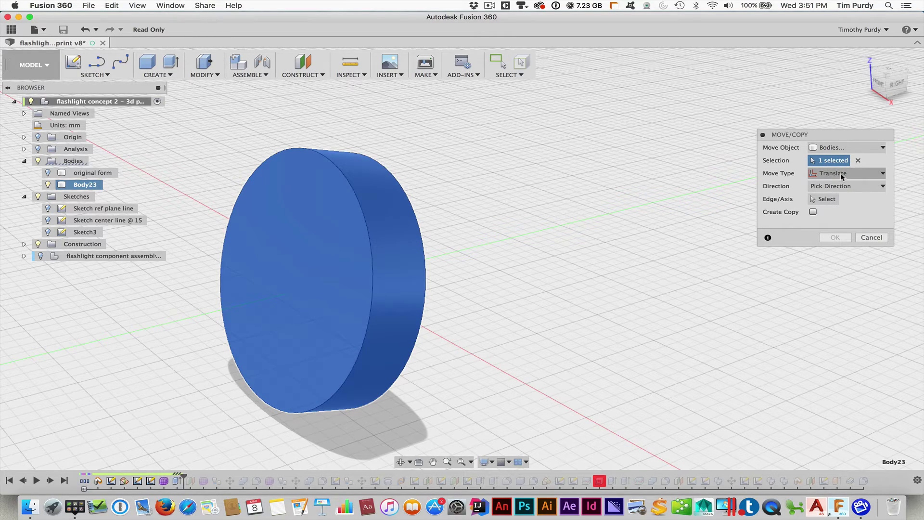
Step: Try translating the disc along its front-face direction, then cancel the move
{"action": "scroll", "coordinate": [617, 234], "scroll_direction": "down", "scroll_amount": 3}
{"action": "middle_click_drag", "start_coordinate": [616, 234], "coordinate": [597, 238], "text": "shift"}
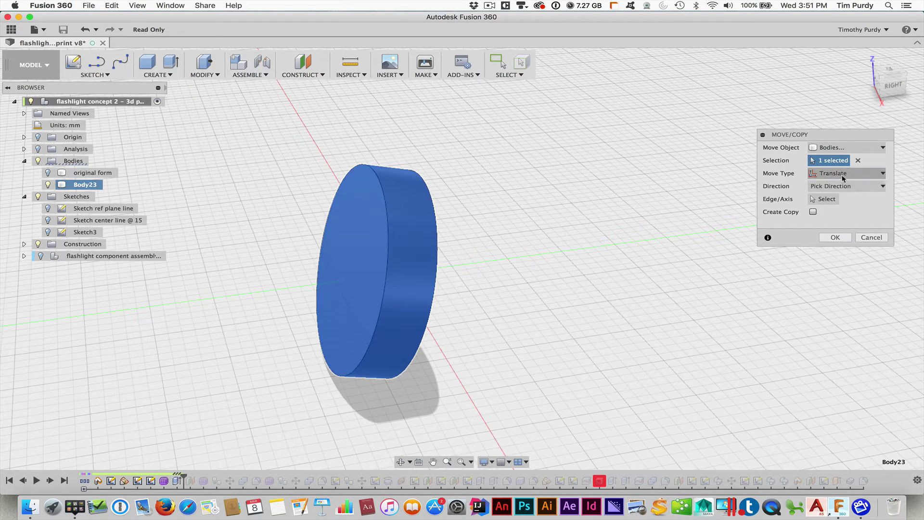
{"action": "left_click", "coordinate": [346, 208]}
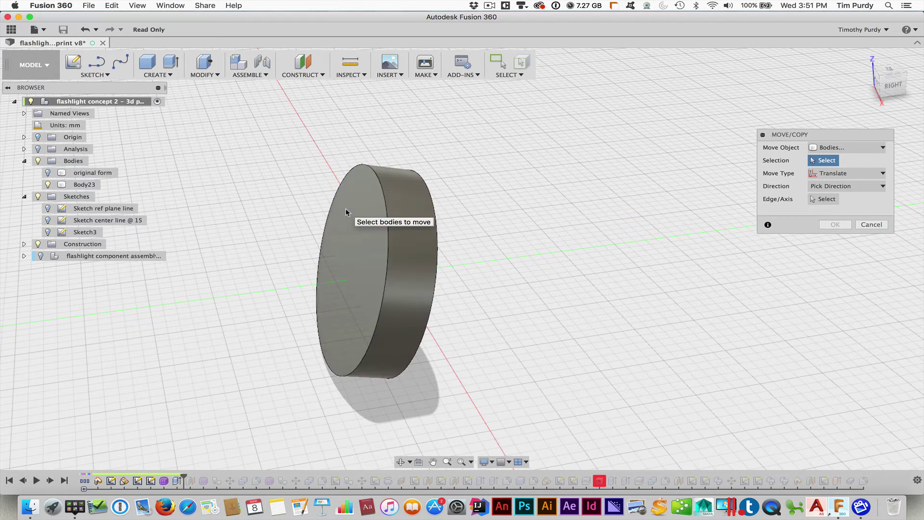
{"action": "left_click", "coordinate": [829, 187]}
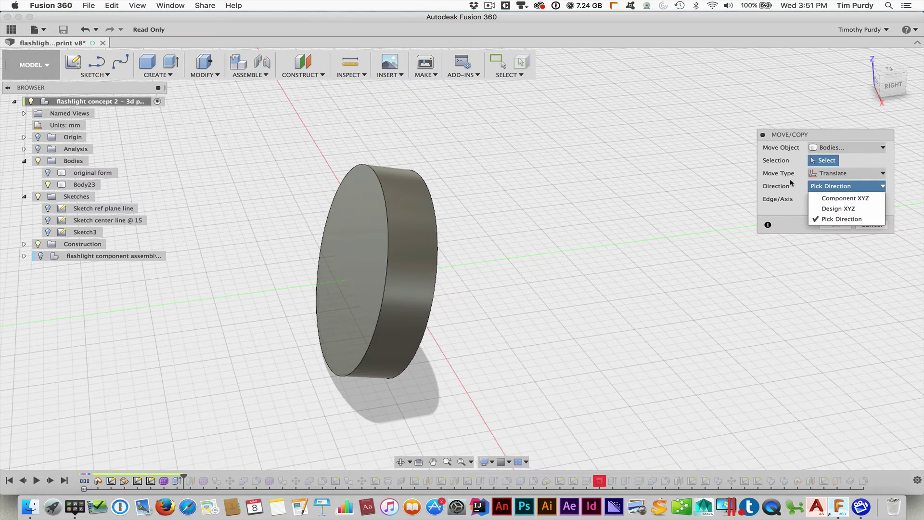
{"action": "left_click", "coordinate": [801, 210]}
{"action": "left_click", "coordinate": [823, 200]}
{"action": "left_click", "coordinate": [355, 226]}
{"action": "left_click_drag", "start_coordinate": [348, 223], "coordinate": [308, 222]}
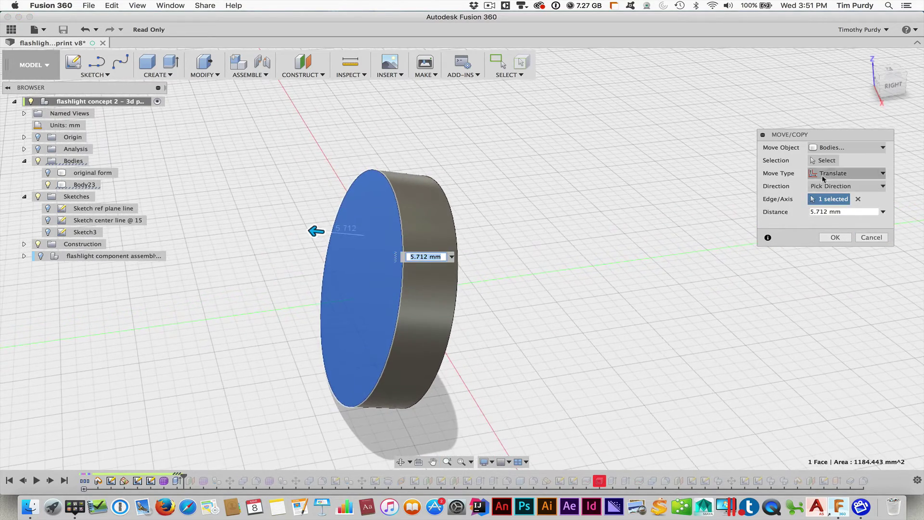
{"action": "left_click", "coordinate": [824, 160]}
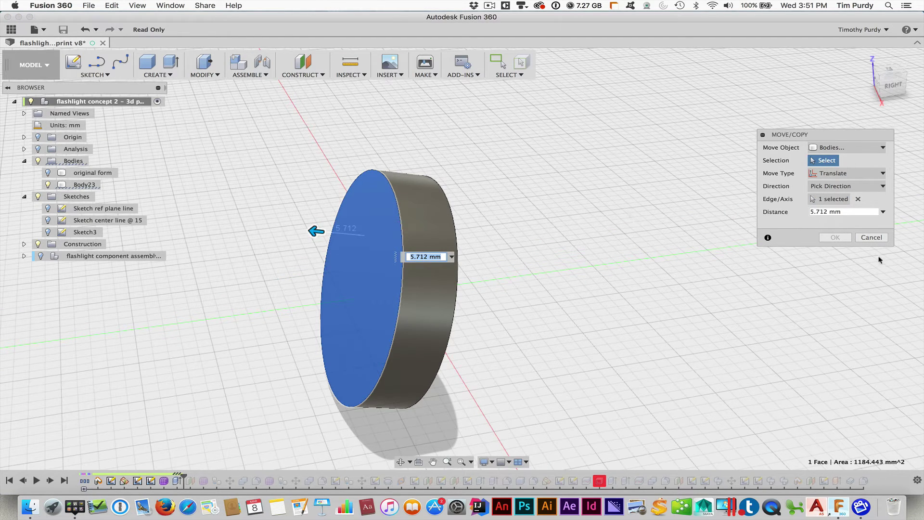
{"action": "left_click", "coordinate": [871, 238]}
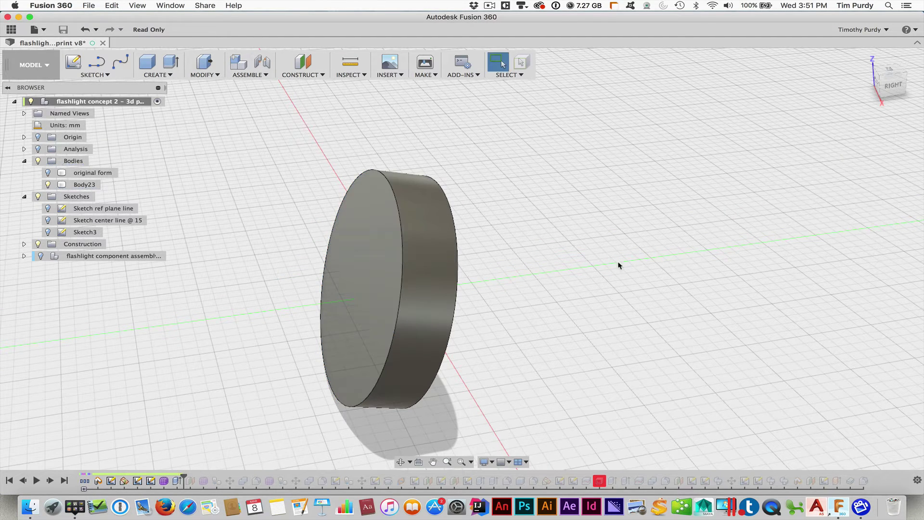
Step: Start Move/Copy from the disc face with Bodies mode and Body23 selected
{"action": "left_click", "coordinate": [343, 263]}
{"action": "right_click", "coordinate": [347, 260]}
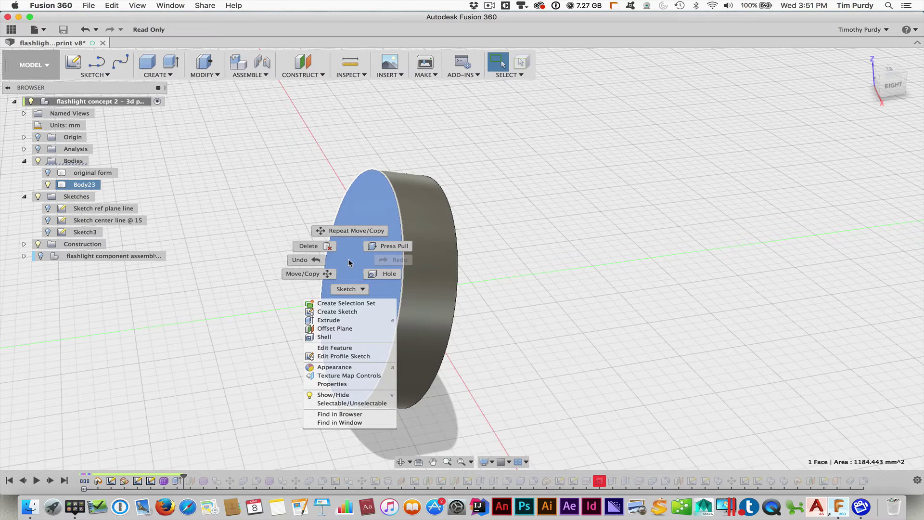
{"action": "left_click", "coordinate": [326, 274]}
{"action": "left_click", "coordinate": [838, 149]}
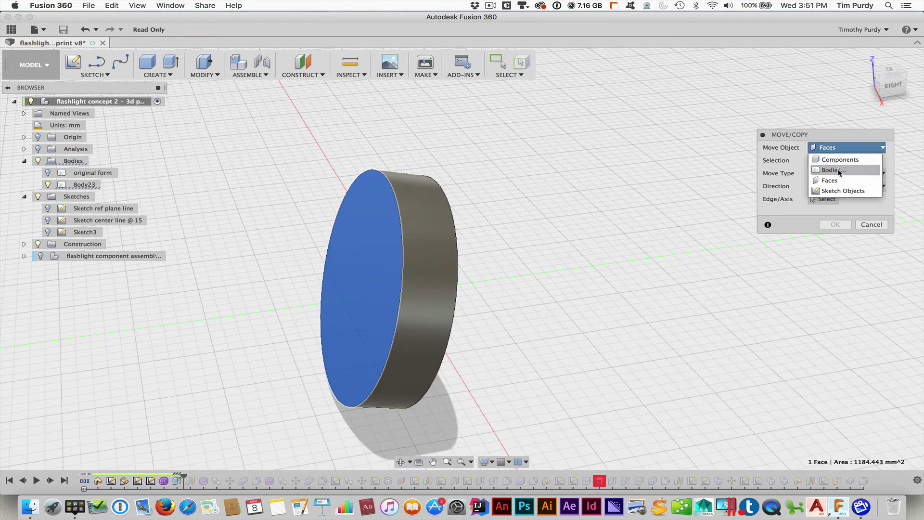
{"action": "left_click", "coordinate": [835, 170]}
{"action": "left_click", "coordinate": [413, 216]}
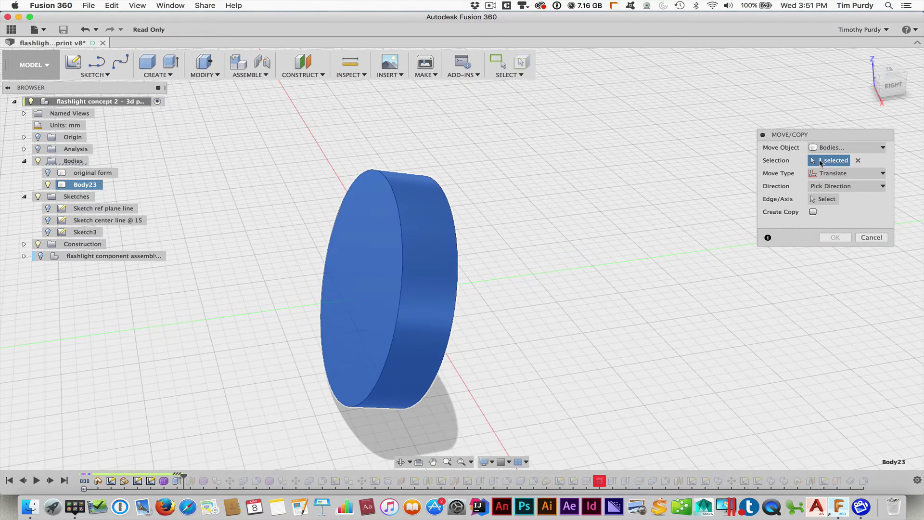
Step: Translate Body23 6.201 mm along its front-face direction and apply the move
{"action": "left_click", "coordinate": [833, 173]}
{"action": "left_click", "coordinate": [818, 186]}
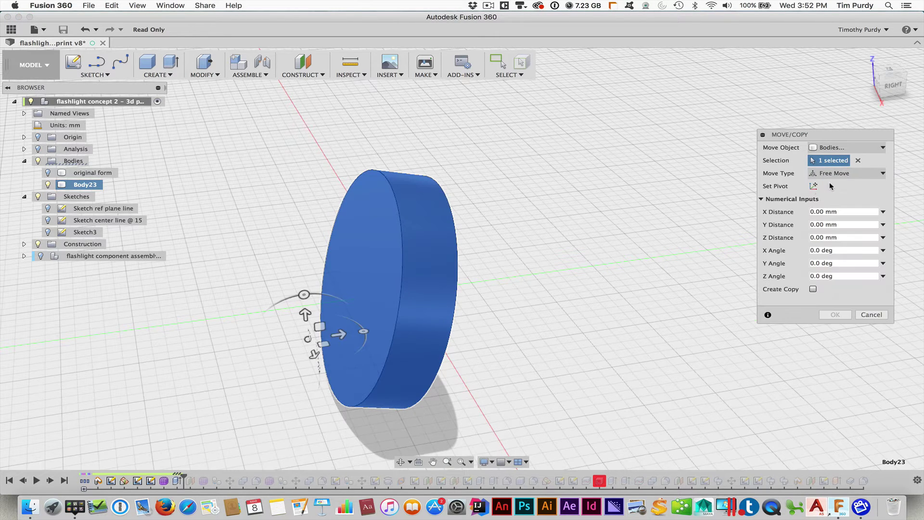
{"action": "left_click", "coordinate": [834, 174]}
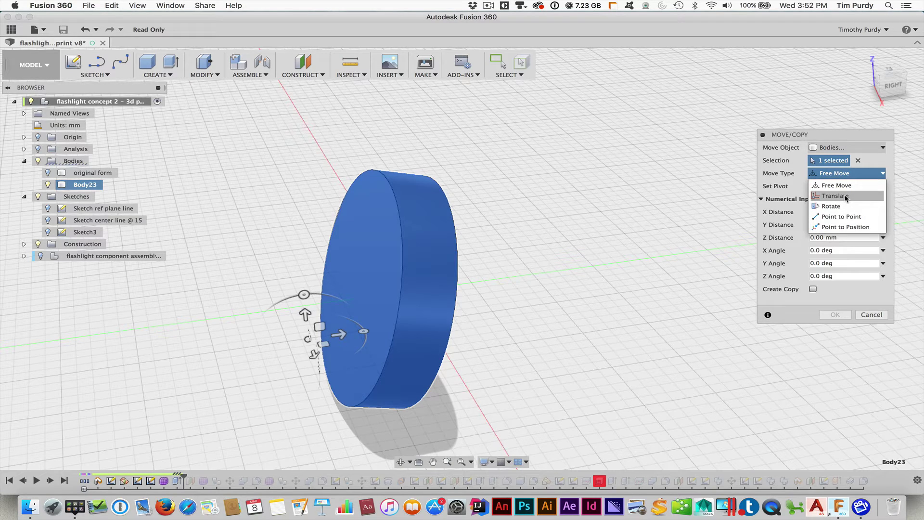
{"action": "left_click", "coordinate": [835, 196]}
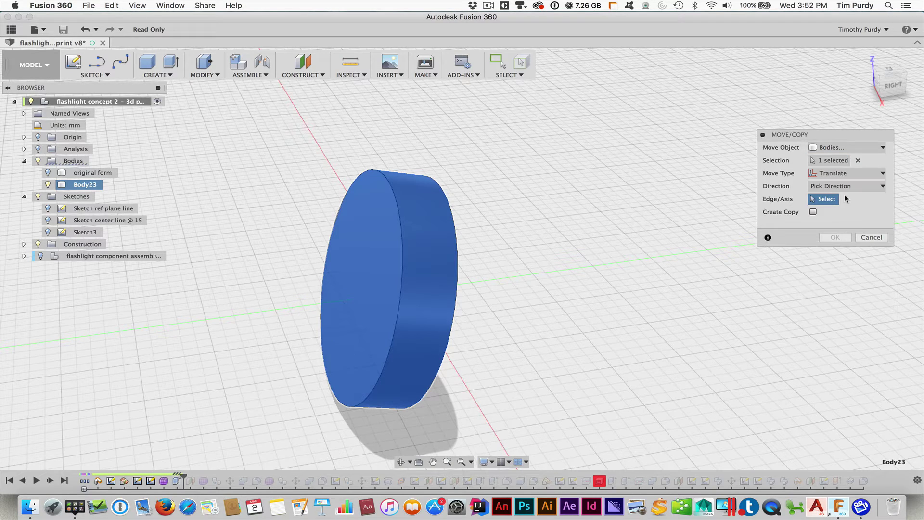
{"action": "left_click", "coordinate": [376, 241]}
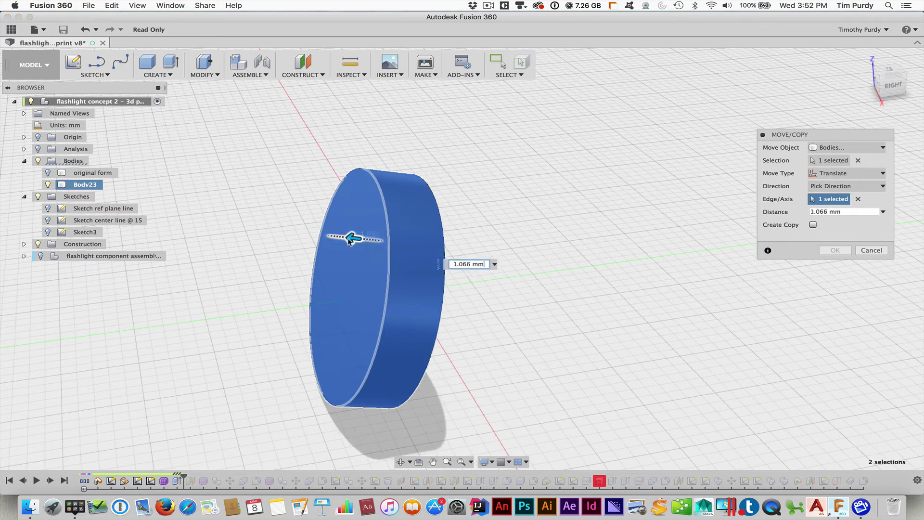
{"action": "left_click_drag", "start_coordinate": [349, 240], "coordinate": [323, 236]}
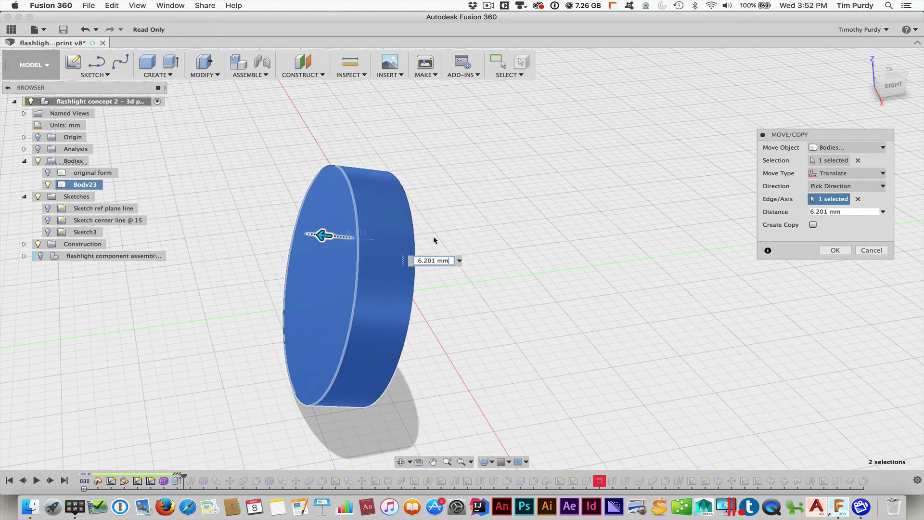
{"action": "left_click", "coordinate": [837, 250]}
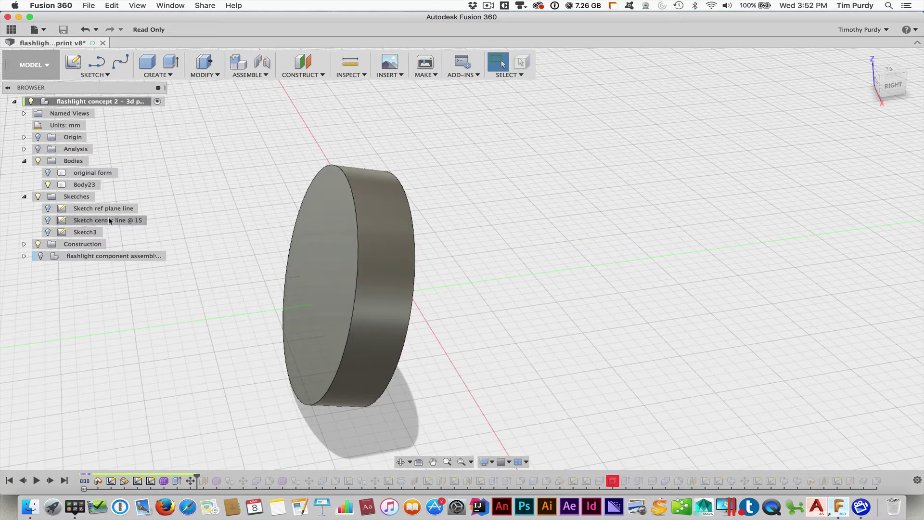
Step: Show the original form again and drag Form3 to the end of the timeline
{"action": "left_click", "coordinate": [48, 173]}
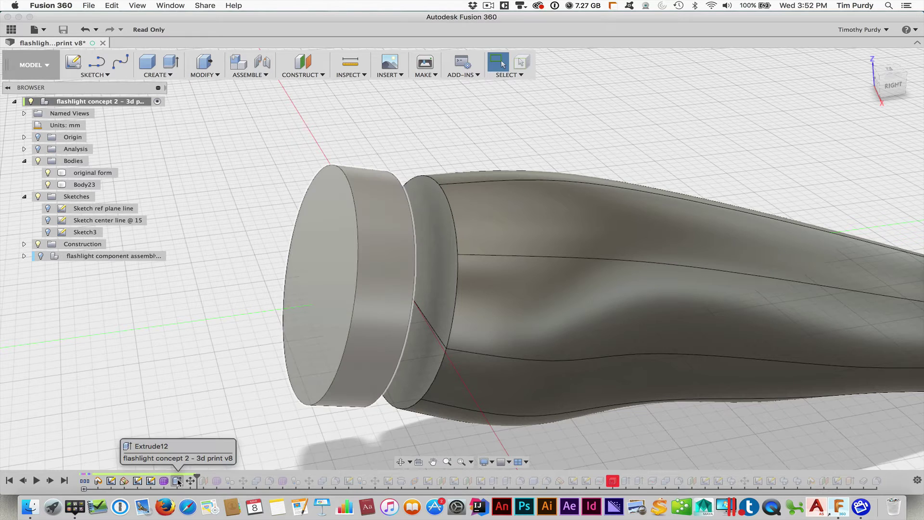
{"action": "left_click", "coordinate": [164, 480]}
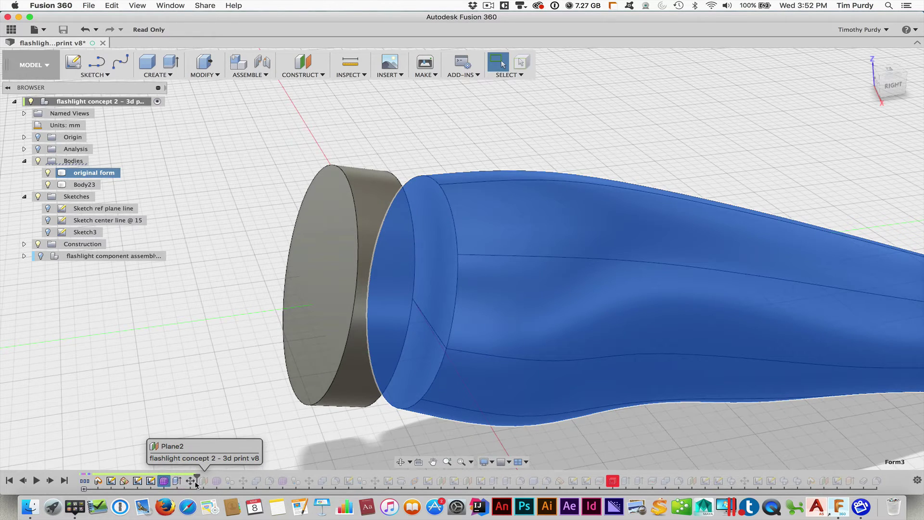
{"action": "left_click_drag", "start_coordinate": [196, 483], "coordinate": [195, 482]}
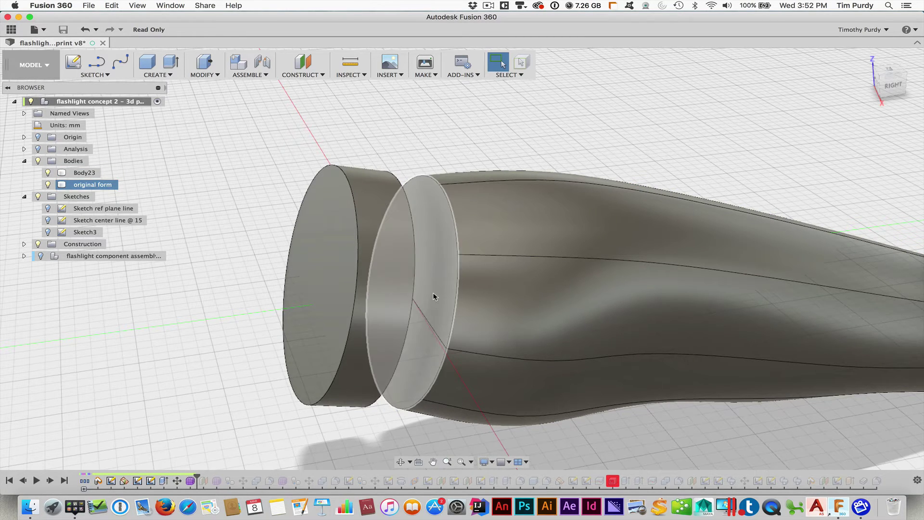
{"action": "left_click", "coordinate": [191, 480]}
{"action": "right_click", "coordinate": [191, 481]}
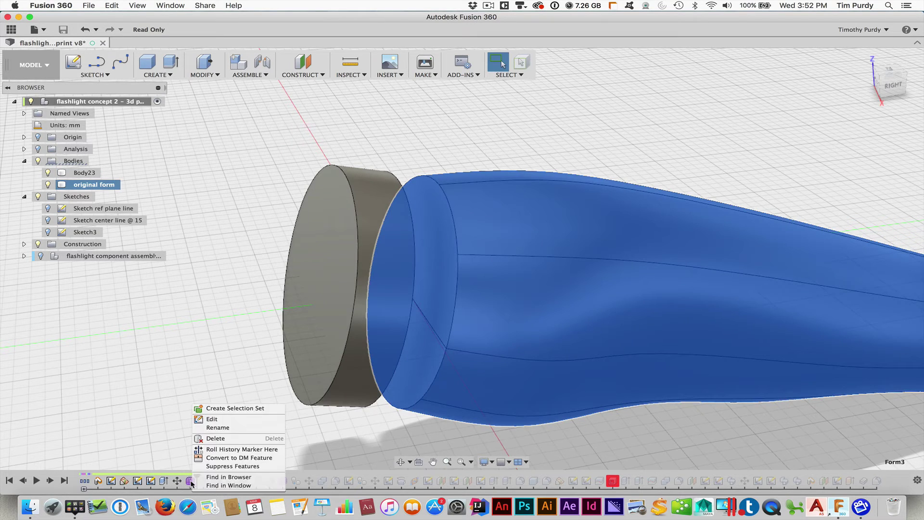
Step: Enter edit mode for the Form3 T-spline form
{"action": "left_click", "coordinate": [210, 419]}
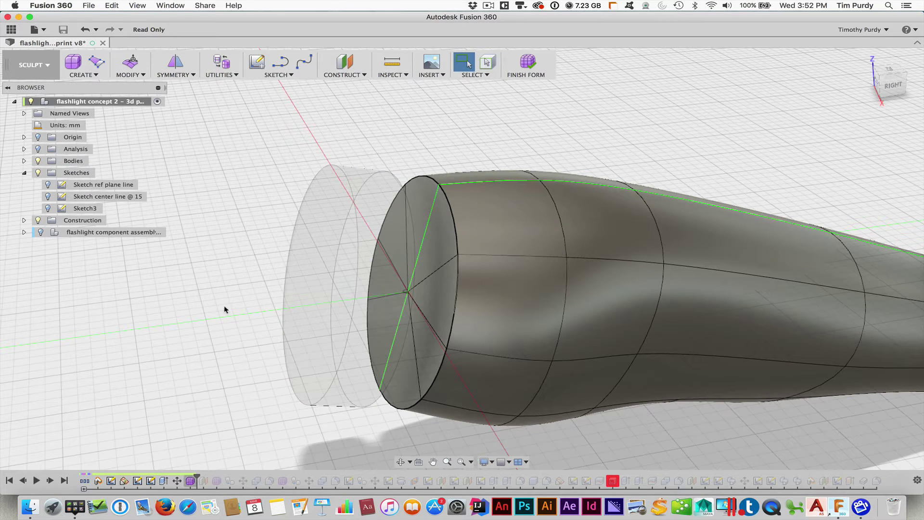
{"action": "left_click", "coordinate": [128, 75]}
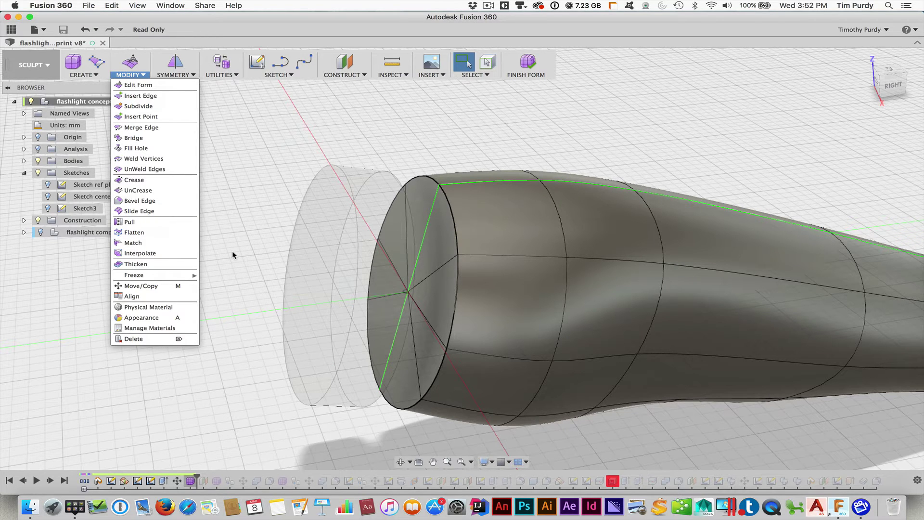
{"action": "scroll", "coordinate": [504, 149], "scroll_direction": "up", "scroll_amount": 2}
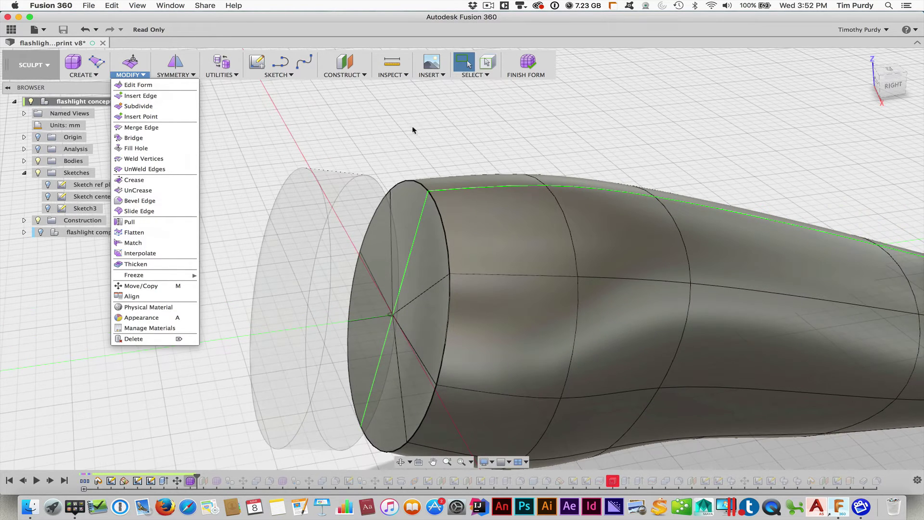
{"action": "left_click", "coordinate": [412, 201]}
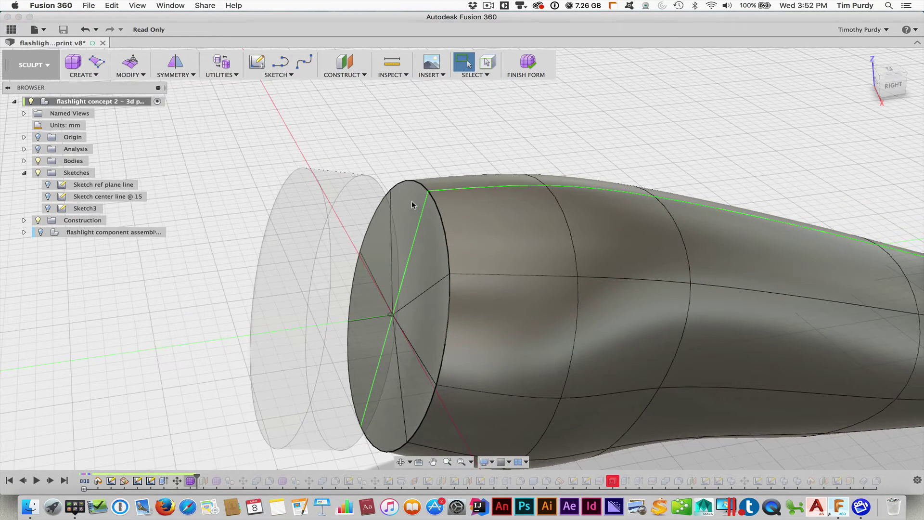
Step: Select all eight end-cap wedge faces and delete them to open the front end
{"action": "left_click", "coordinate": [430, 230]}
{"action": "left_click", "coordinate": [424, 327], "text": "shift"}
{"action": "left_click", "coordinate": [408, 356], "text": "shift"}
{"action": "left_click", "coordinate": [382, 387], "text": "shift"}
{"action": "left_click", "coordinate": [361, 357], "text": "shift"}
{"action": "left_click", "coordinate": [358, 280], "text": "shift"}
{"action": "left_click", "coordinate": [368, 259], "text": "shift"}
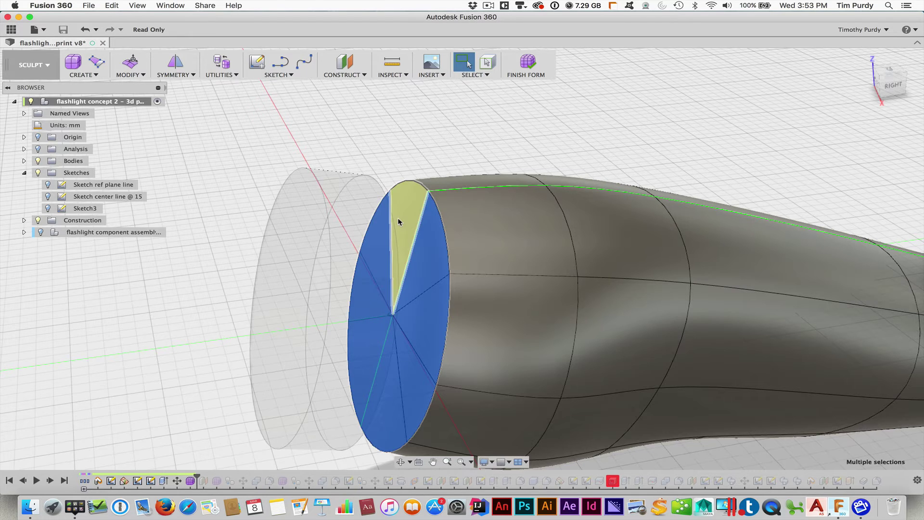
{"action": "left_click", "coordinate": [397, 217], "text": "shift"}
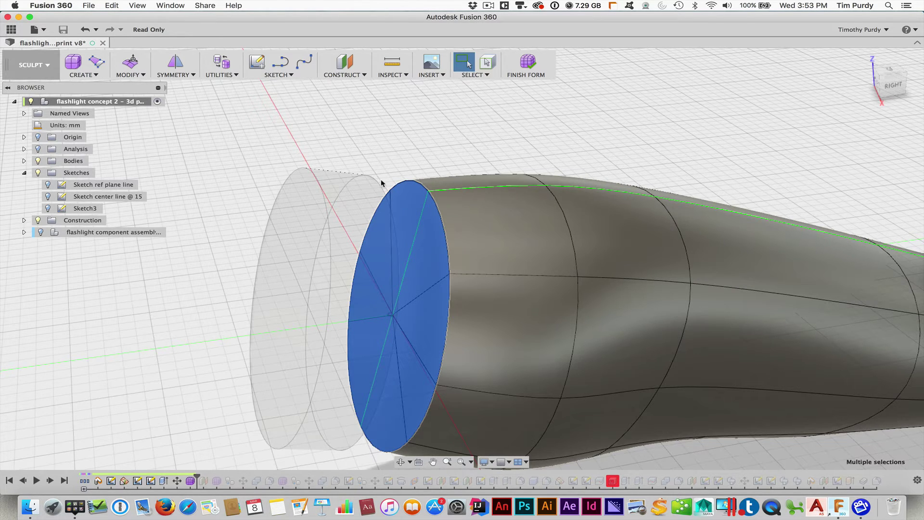
{"action": "key", "text": "Delete"}
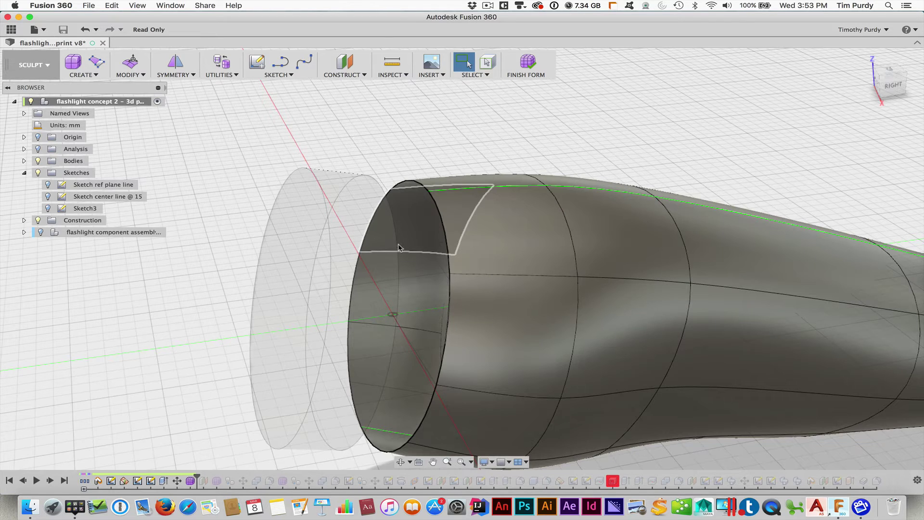
Step: Clear the flashlight body's symmetry
{"action": "left_click", "coordinate": [185, 75]}
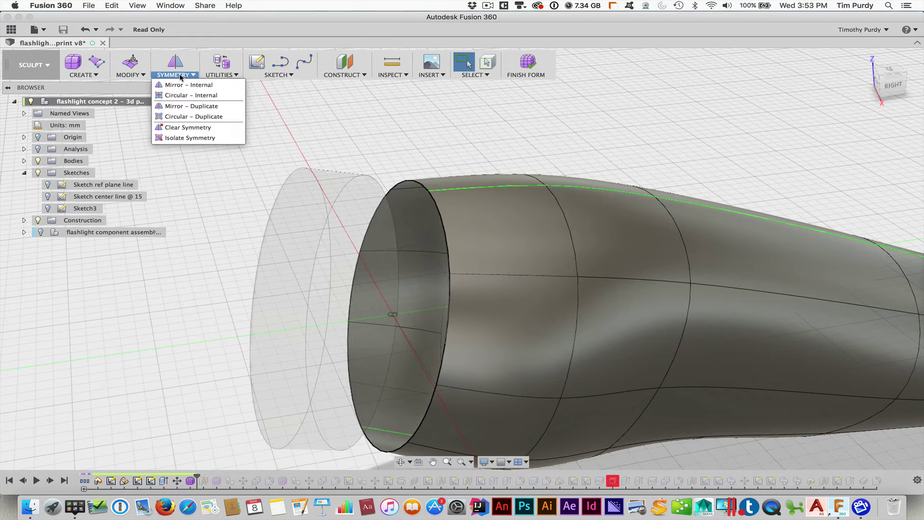
{"action": "left_click", "coordinate": [188, 127]}
{"action": "left_click", "coordinate": [489, 221]}
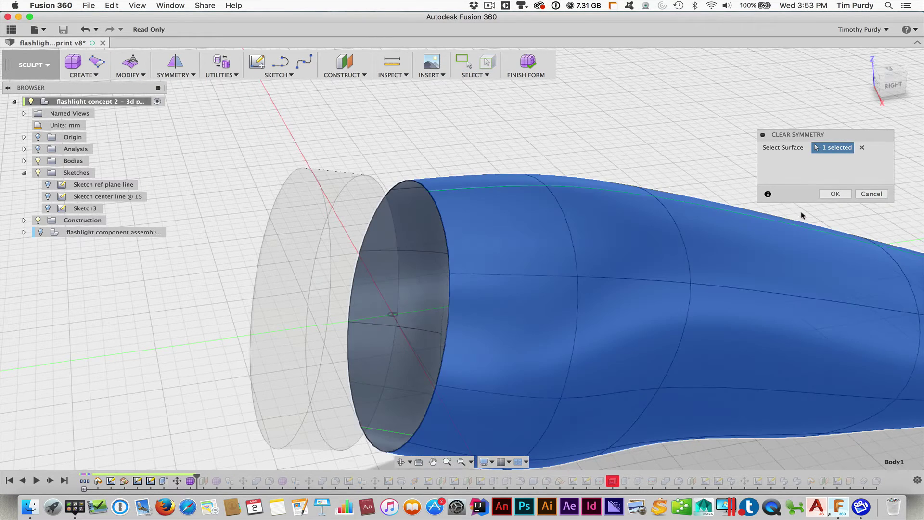
{"action": "left_click", "coordinate": [834, 194]}
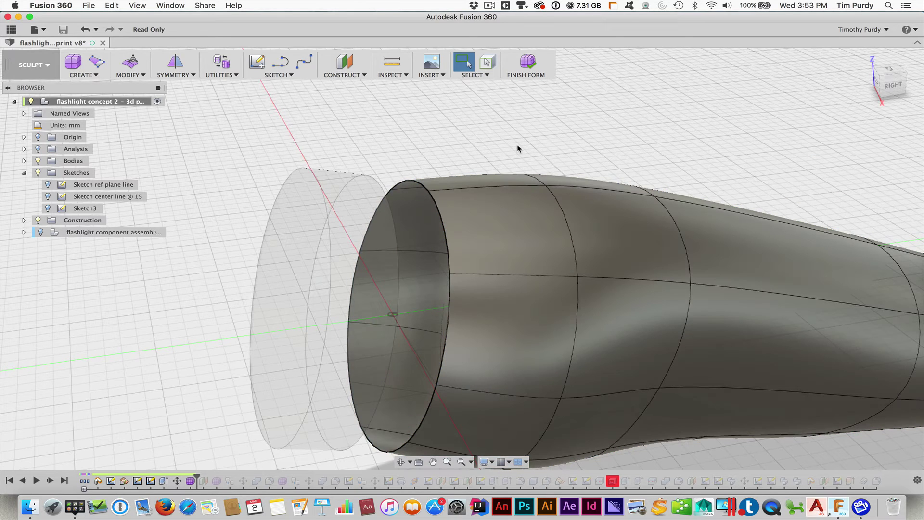
{"action": "mouse_move", "coordinate": [521, 129]}
{"action": "middle_mouse_down"}
{"action": "mouse_move", "coordinate": [535, 104]}
{"action": "mouse_move", "coordinate": [521, 114]}
{"action": "middle_mouse_up"}
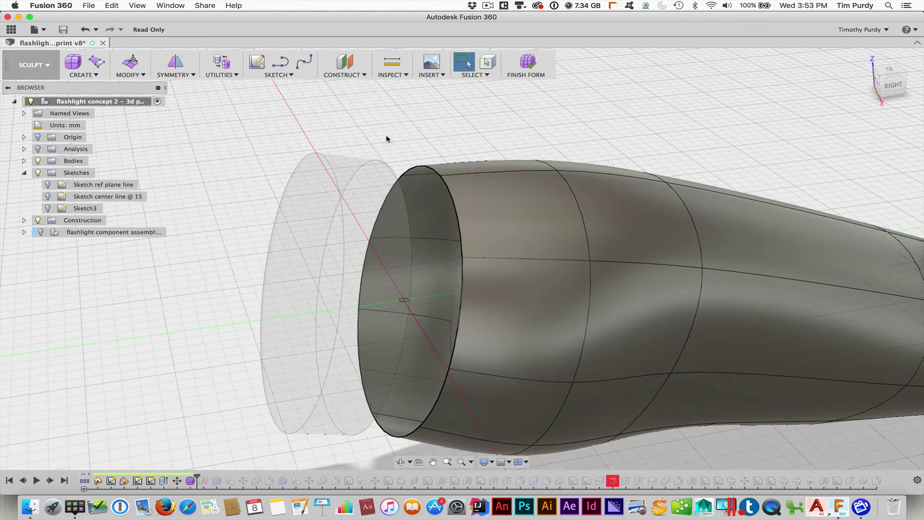
{"action": "left_click", "coordinate": [130, 74]}
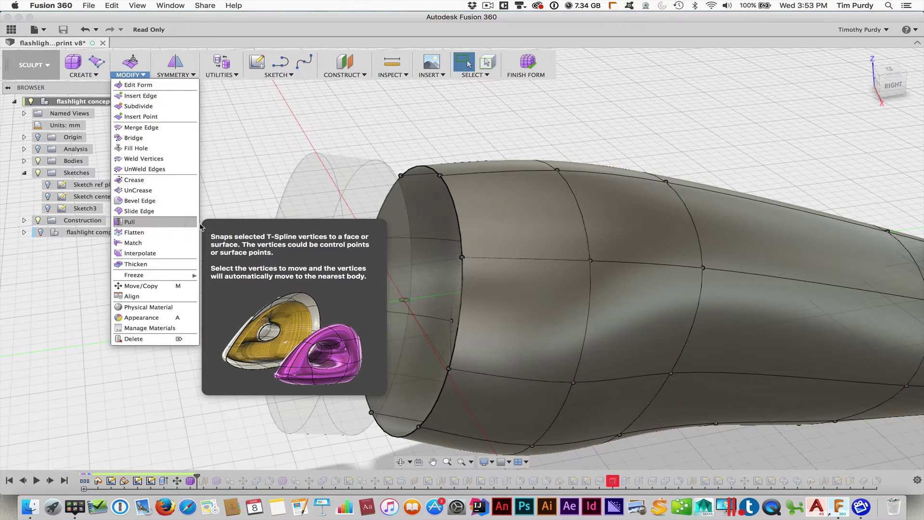
Step: Start a Pull on the first rim vertex with the sketch circle as target
{"action": "left_click", "coordinate": [139, 223]}
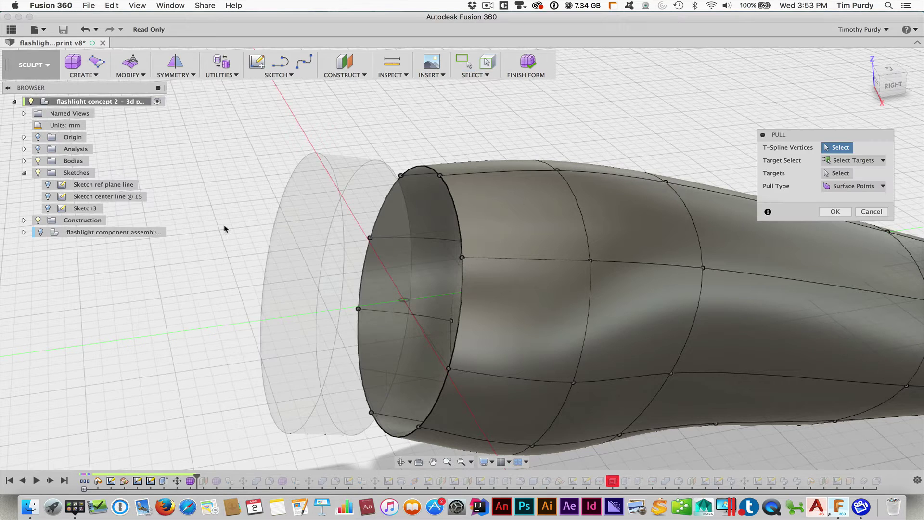
{"action": "left_click", "coordinate": [462, 258]}
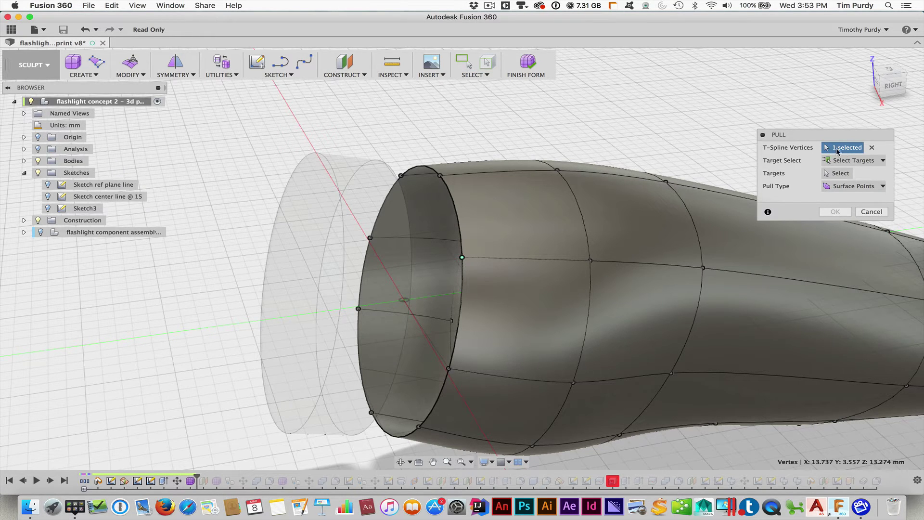
{"action": "left_click", "coordinate": [837, 175]}
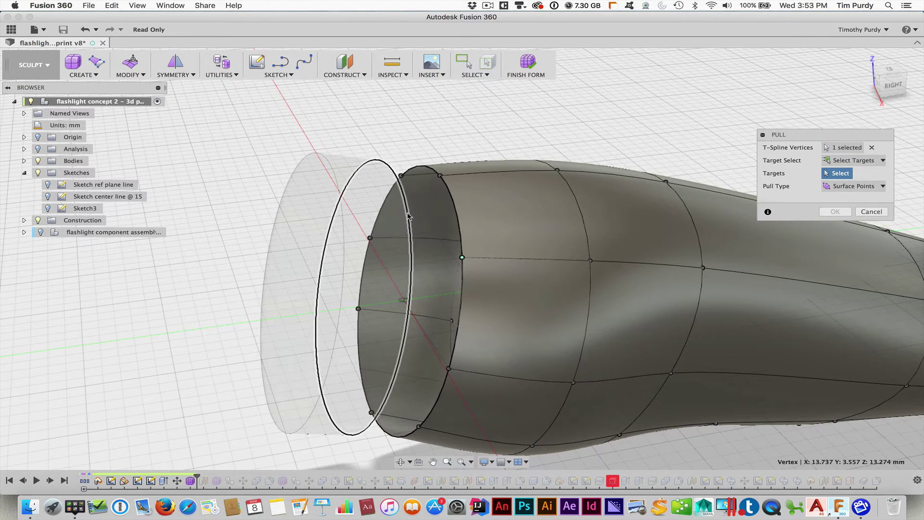
{"action": "left_click", "coordinate": [408, 217]}
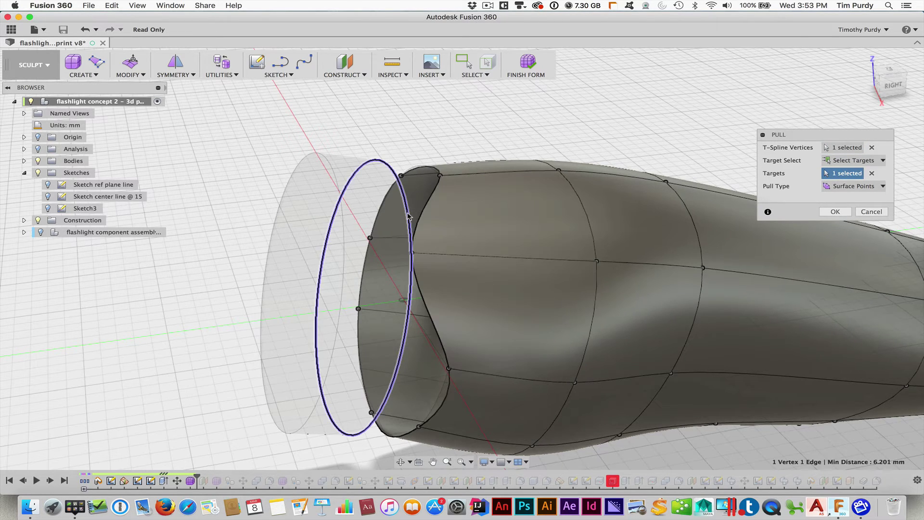
{"action": "left_click", "coordinate": [846, 148]}
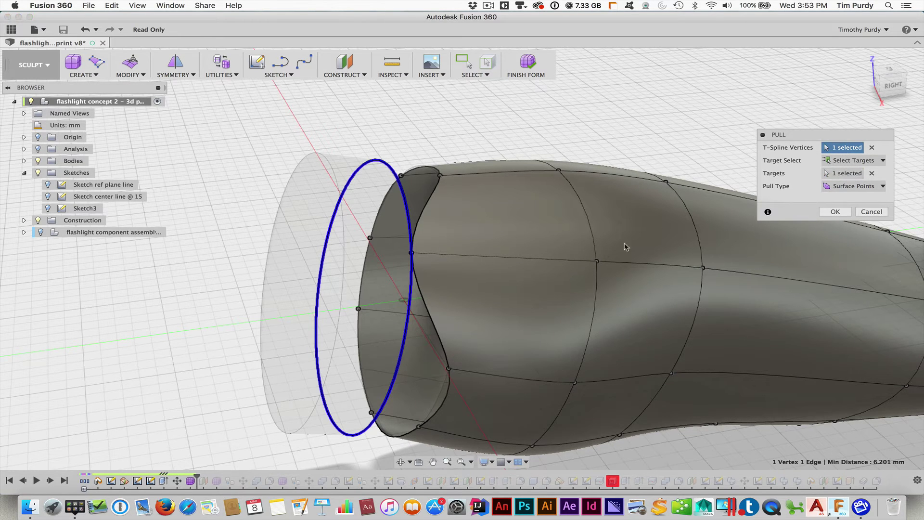
Step: Add the remaining seven rim vertices to the pull onto the circle
{"action": "left_click", "coordinate": [448, 369]}
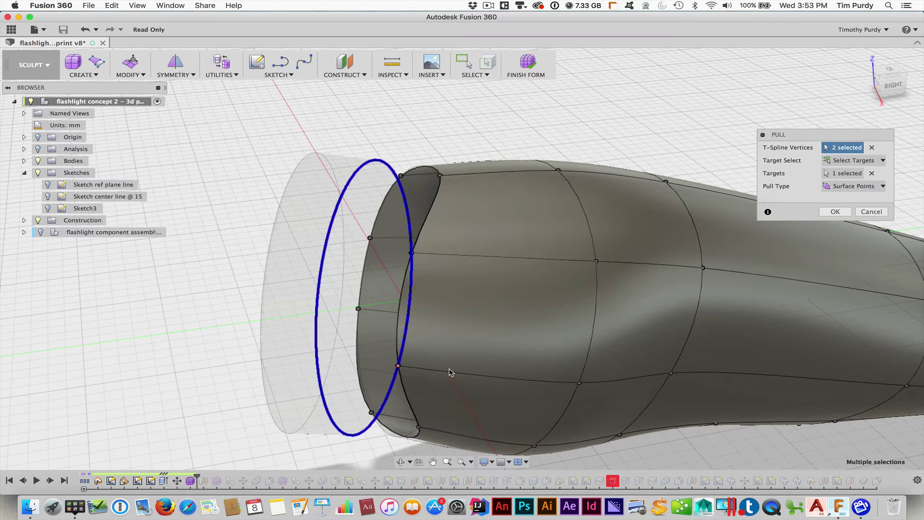
{"action": "left_click", "coordinate": [418, 427]}
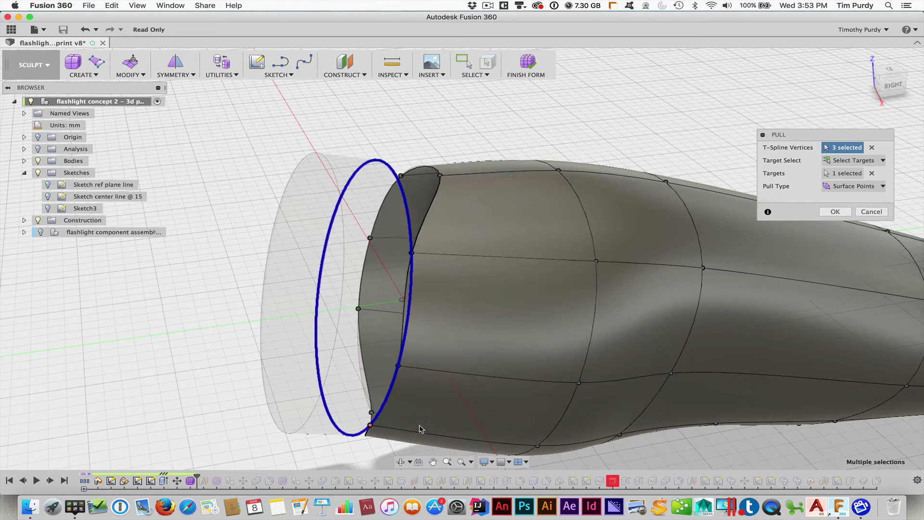
{"action": "left_click", "coordinate": [439, 176]}
{"action": "middle_click_drag", "start_coordinate": [438, 146], "coordinate": [453, 156], "text": "shift"}
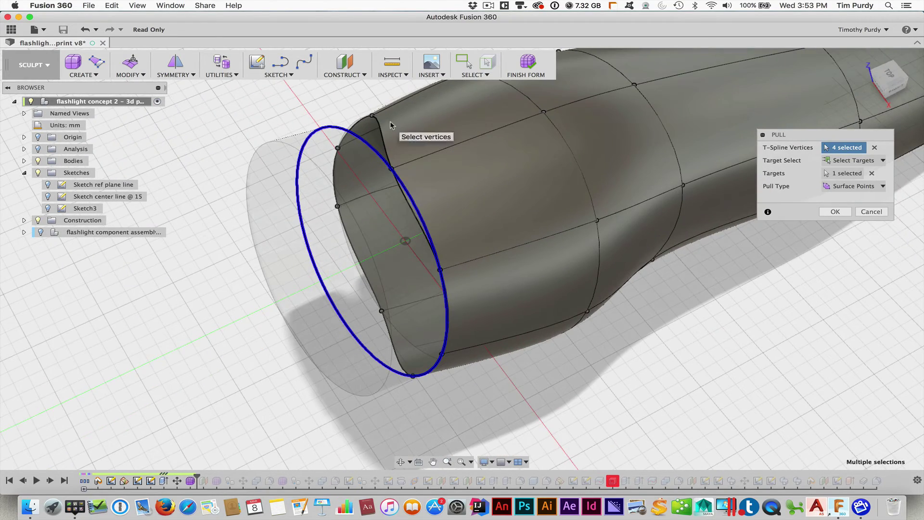
{"action": "left_click", "coordinate": [372, 116]}
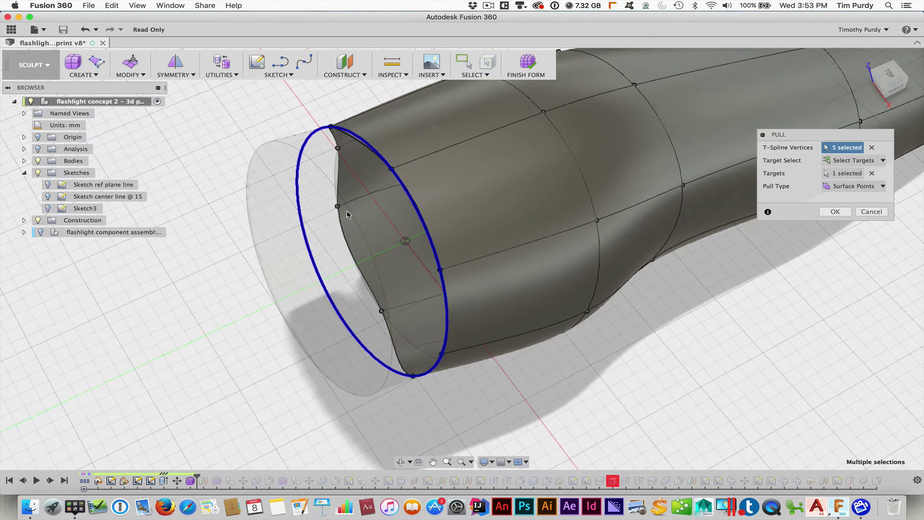
{"action": "middle_click_drag", "start_coordinate": [346, 212], "coordinate": [360, 198], "text": "shift"}
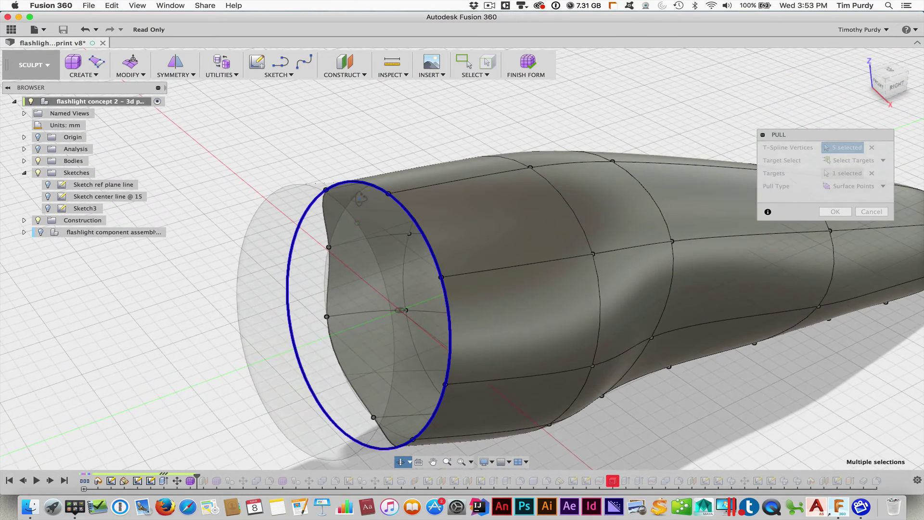
{"action": "left_click", "coordinate": [329, 247]}
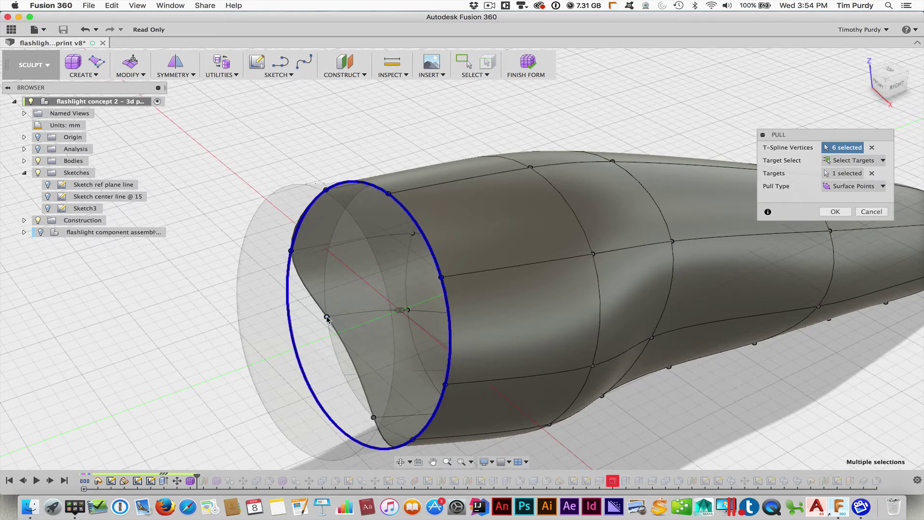
{"action": "left_click", "coordinate": [327, 318]}
{"action": "left_click", "coordinate": [373, 417]}
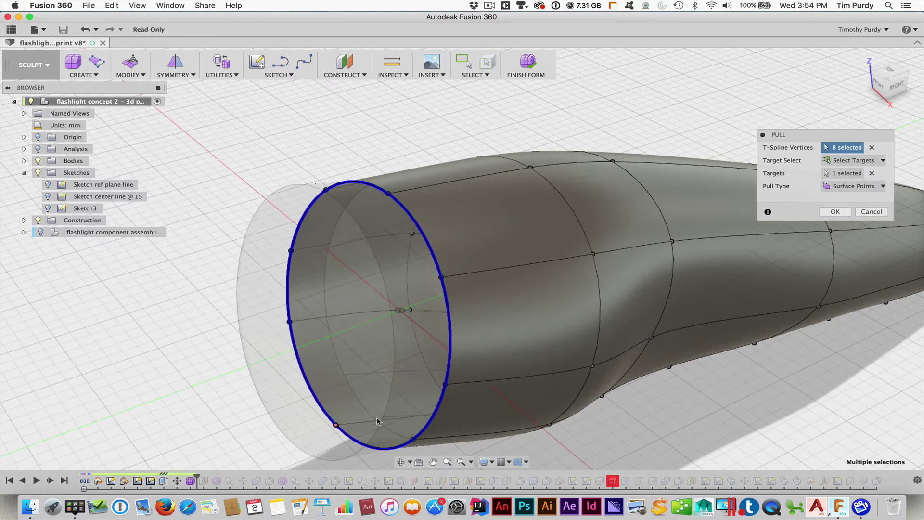
Step: Inspect the pulled rim and keep Pull Type set to Surface Points
{"action": "scroll", "coordinate": [476, 285], "scroll_direction": "down", "scroll_amount": 2}
{"action": "scroll", "coordinate": [475, 285], "scroll_direction": "up", "scroll_amount": 6}
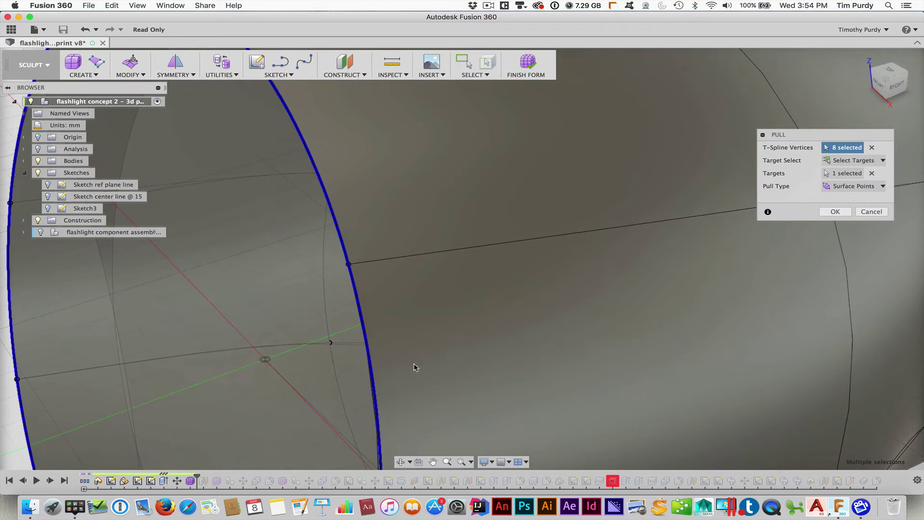
{"action": "middle_click_drag", "start_coordinate": [416, 362], "coordinate": [422, 350], "text": "shift"}
{"action": "scroll", "coordinate": [426, 342], "scroll_direction": "down", "scroll_amount": 4}
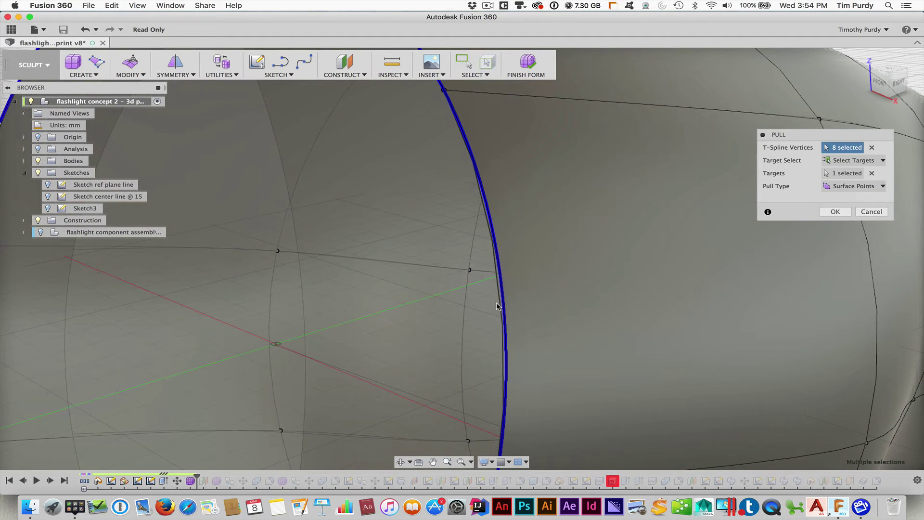
{"action": "scroll", "coordinate": [498, 308], "scroll_direction": "up", "scroll_amount": 2}
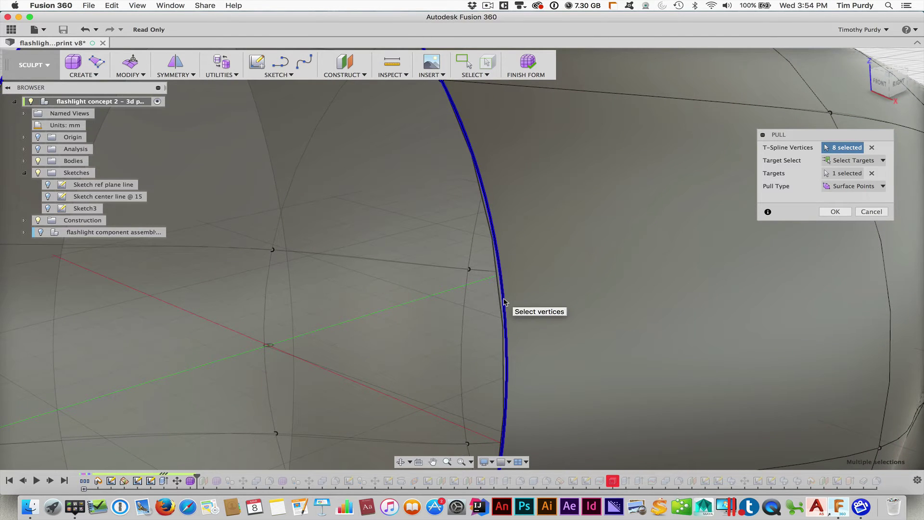
{"action": "scroll", "coordinate": [504, 302], "scroll_direction": "down", "scroll_amount": 3}
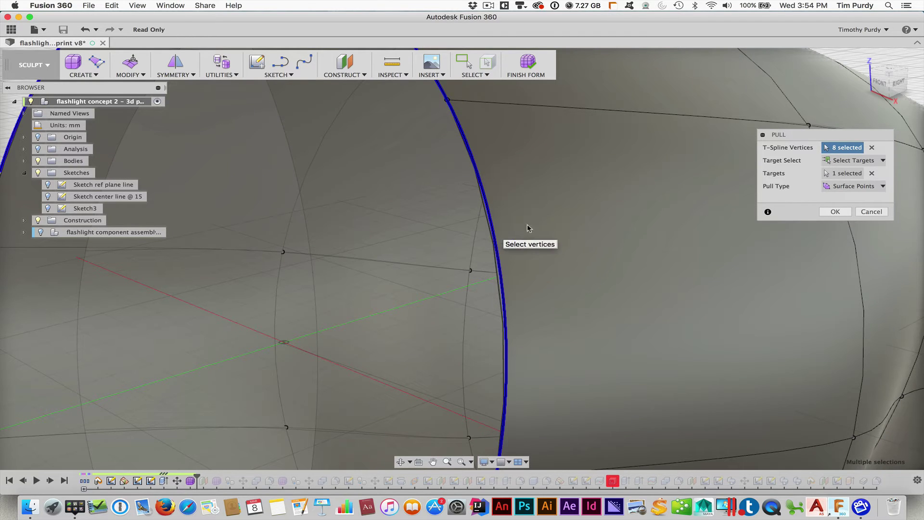
{"action": "left_click_drag", "start_coordinate": [830, 138], "coordinate": [787, 141]}
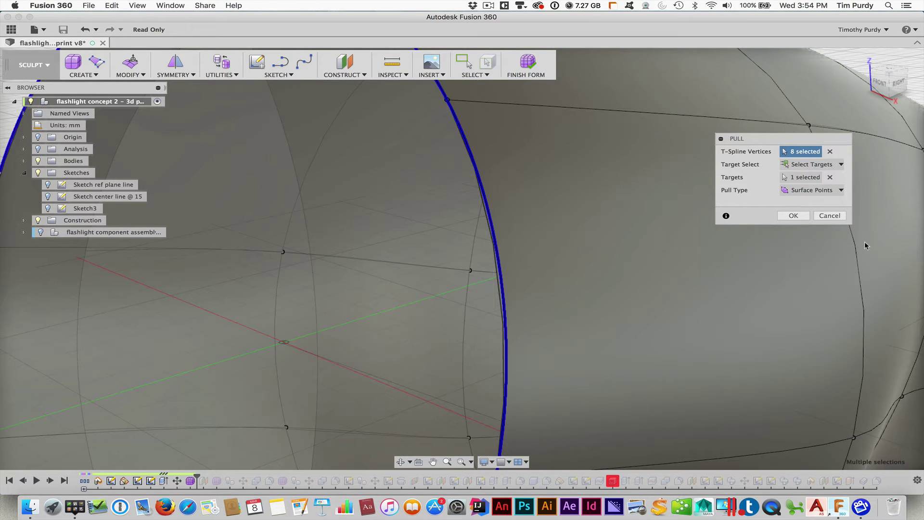
{"action": "left_click", "coordinate": [824, 191]}
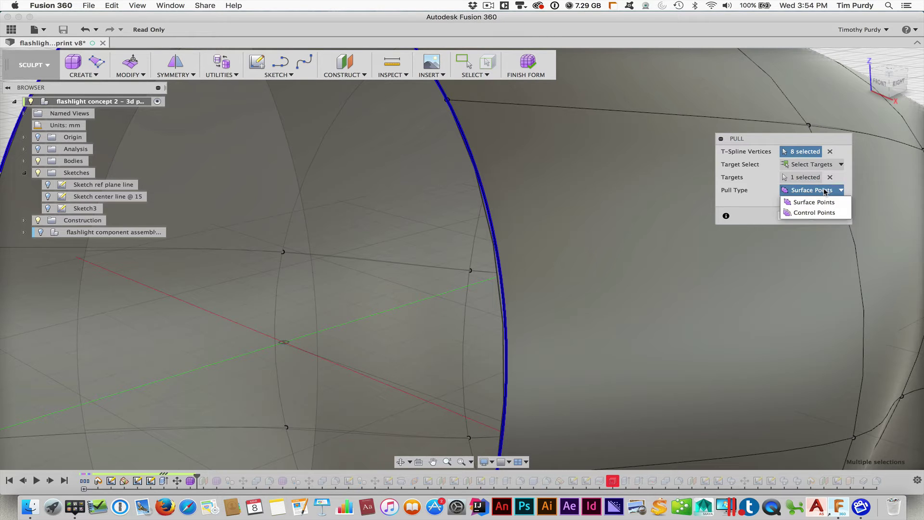
{"action": "left_click", "coordinate": [826, 202]}
Step: Apply the pull to the eight rim vertices and clear the selection
{"action": "left_click", "coordinate": [828, 215]}
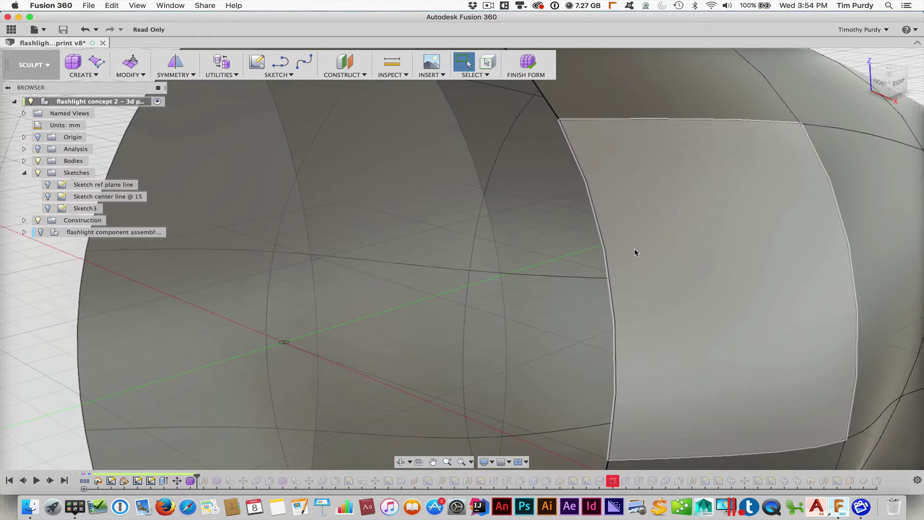
{"action": "scroll", "coordinate": [635, 248], "scroll_direction": "down", "scroll_amount": 5}
{"action": "middle_click_drag", "start_coordinate": [668, 244], "coordinate": [388, 192], "text": "shift"}
{"action": "key", "text": "Escape"}
Step: Match the form's open rim edge loop to the sketch circle
{"action": "left_click", "coordinate": [137, 74]}
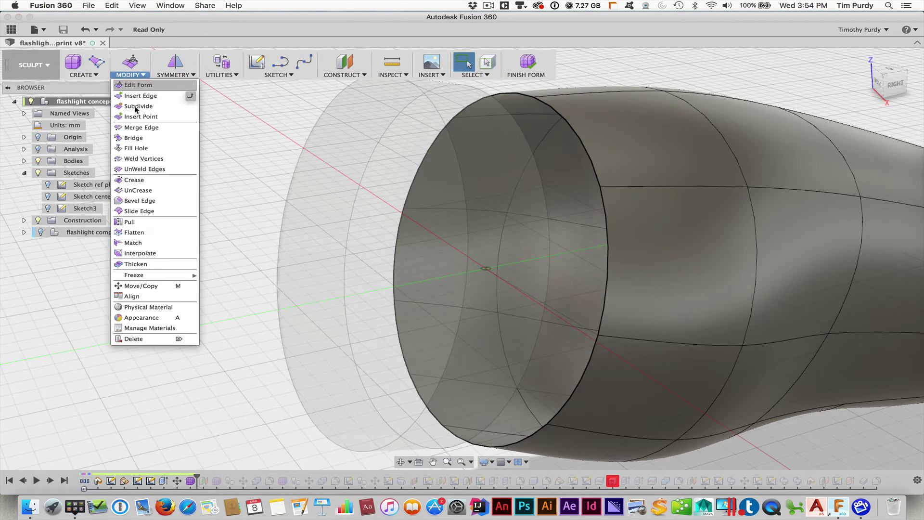
{"action": "left_click", "coordinate": [131, 243]}
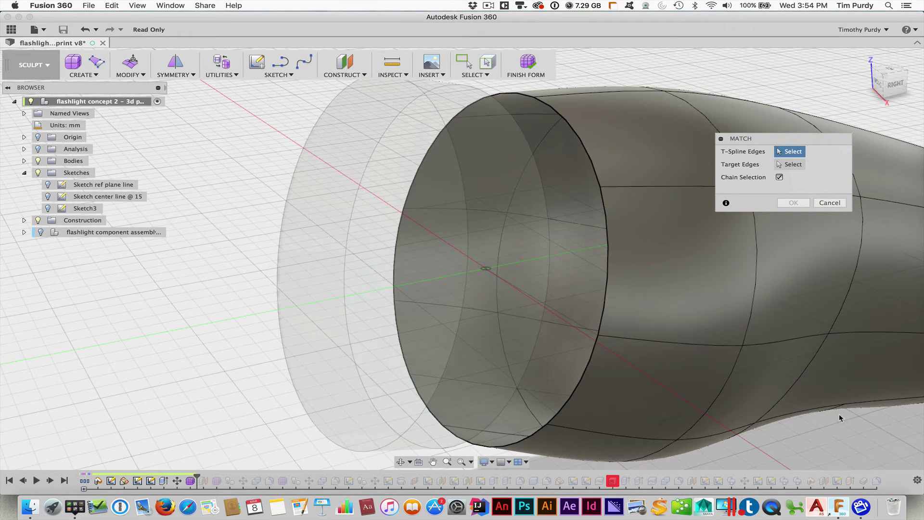
{"action": "left_click", "coordinate": [595, 173]}
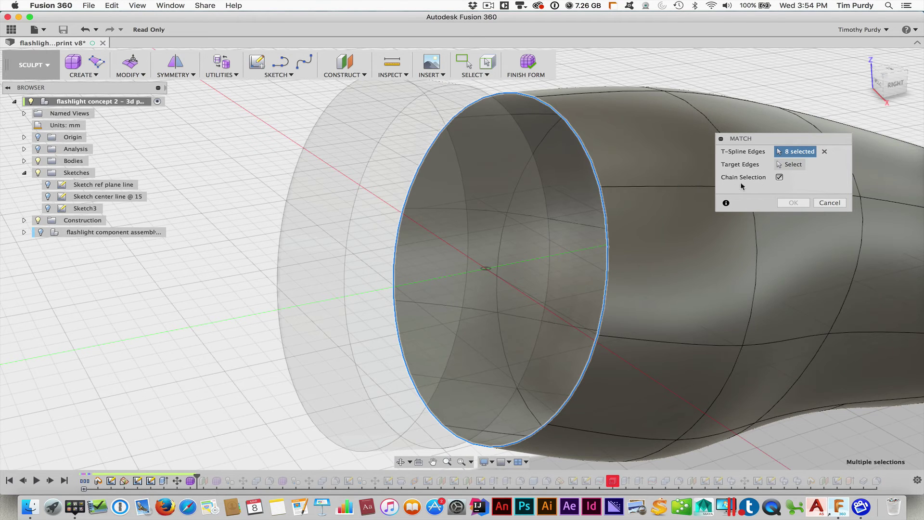
{"action": "left_click", "coordinate": [785, 164]}
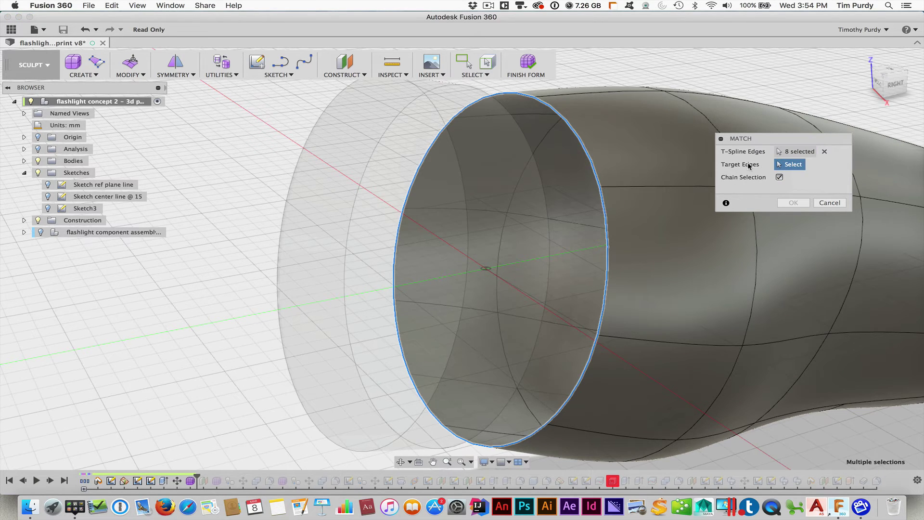
{"action": "left_click", "coordinate": [527, 144]}
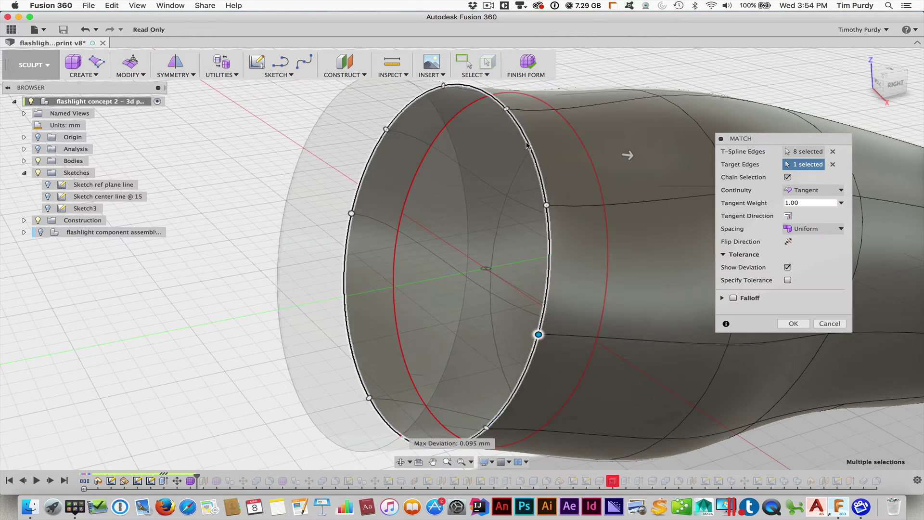
Step: Set the match continuity to Position and inspect the rim edge-on
{"action": "left_click", "coordinate": [809, 188]}
{"action": "left_click", "coordinate": [805, 198]}
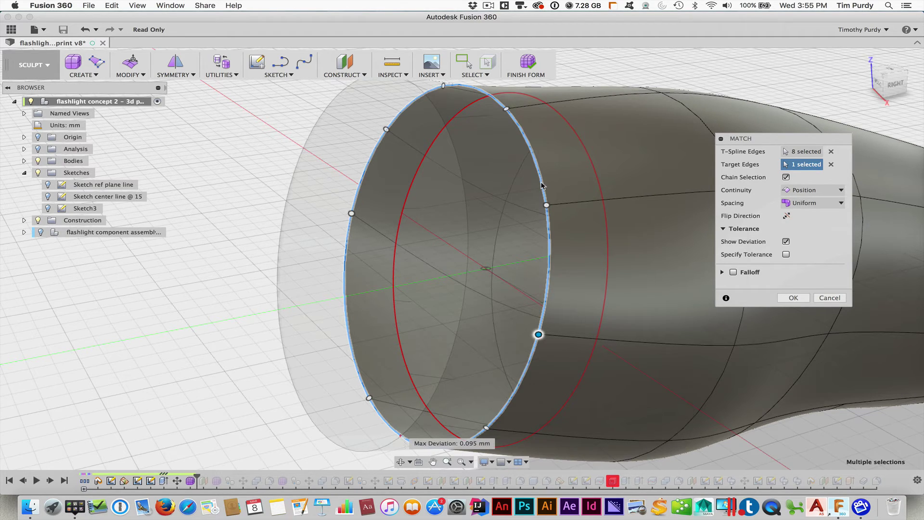
{"action": "middle_click_drag", "start_coordinate": [562, 199], "coordinate": [560, 143], "text": "shift"}
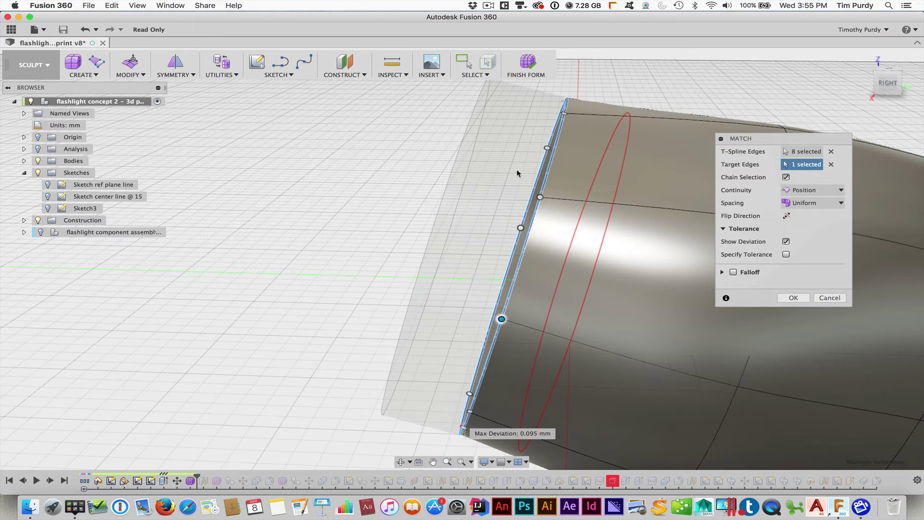
{"action": "scroll", "coordinate": [512, 167], "scroll_direction": "down", "scroll_amount": 1}
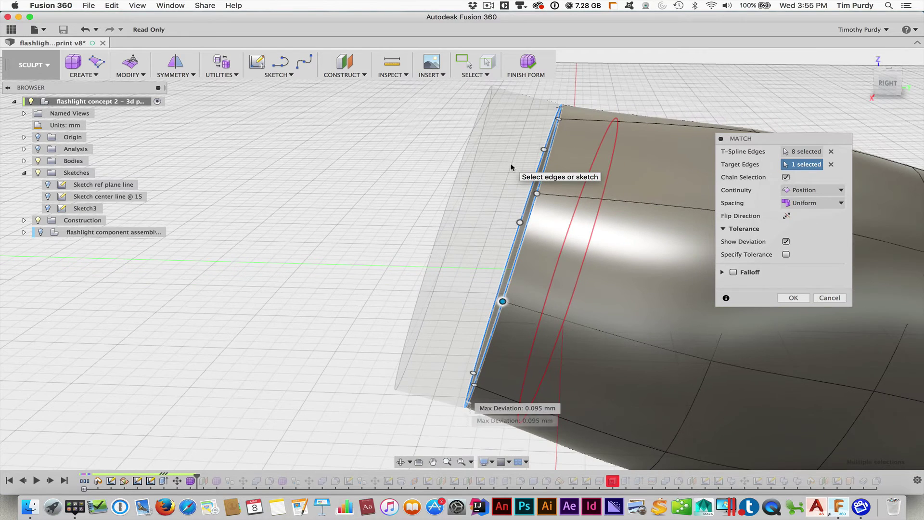
{"action": "left_click", "coordinate": [794, 191]}
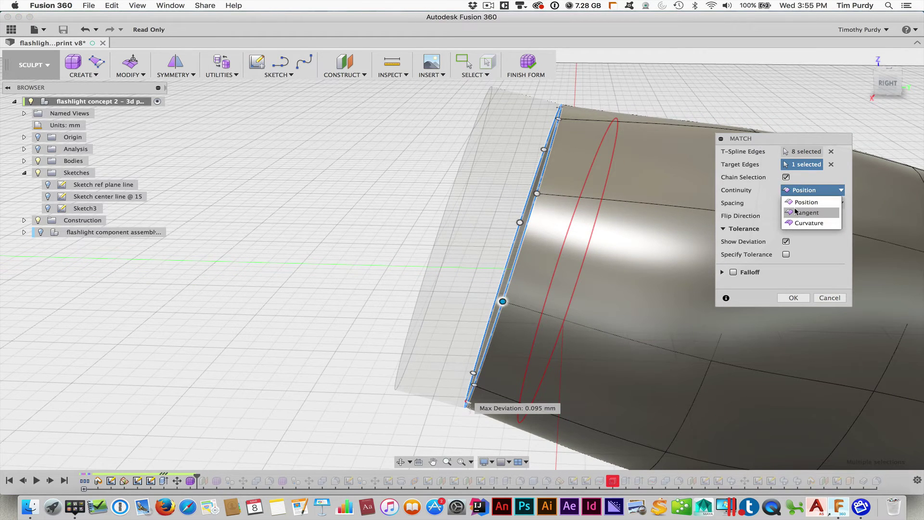
{"action": "left_click", "coordinate": [413, 193]}
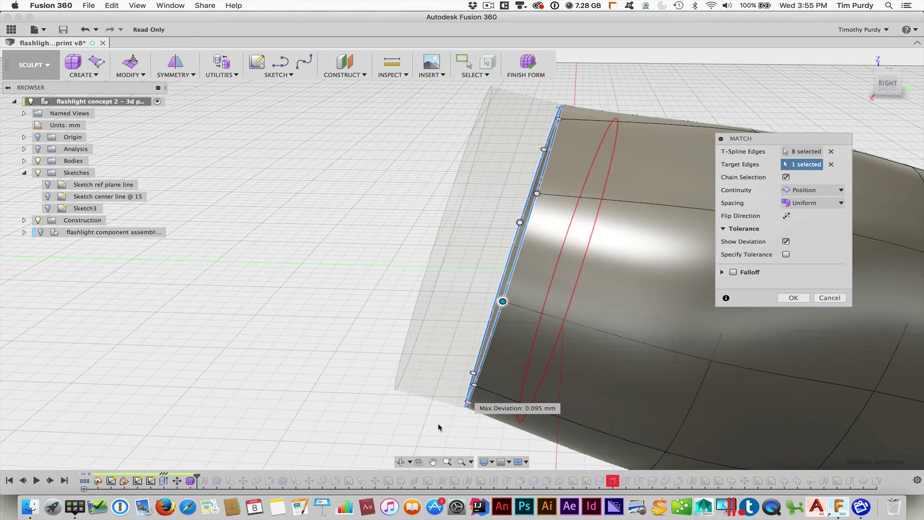
{"action": "middle_click_drag", "start_coordinate": [438, 424], "coordinate": [462, 427], "text": "shift"}
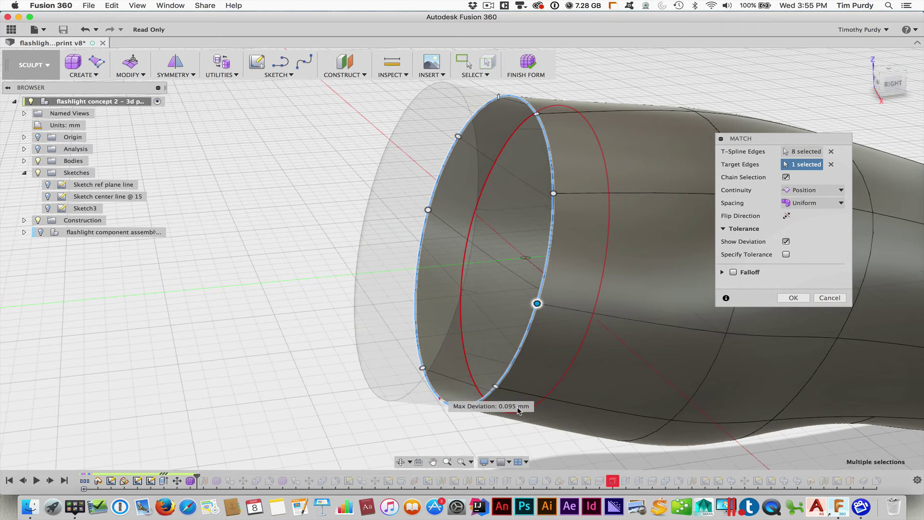
Step: Specify a 0.01 mm match tolerance, switch continuity to Tangent, and inspect the rim
{"action": "left_click", "coordinate": [786, 254]}
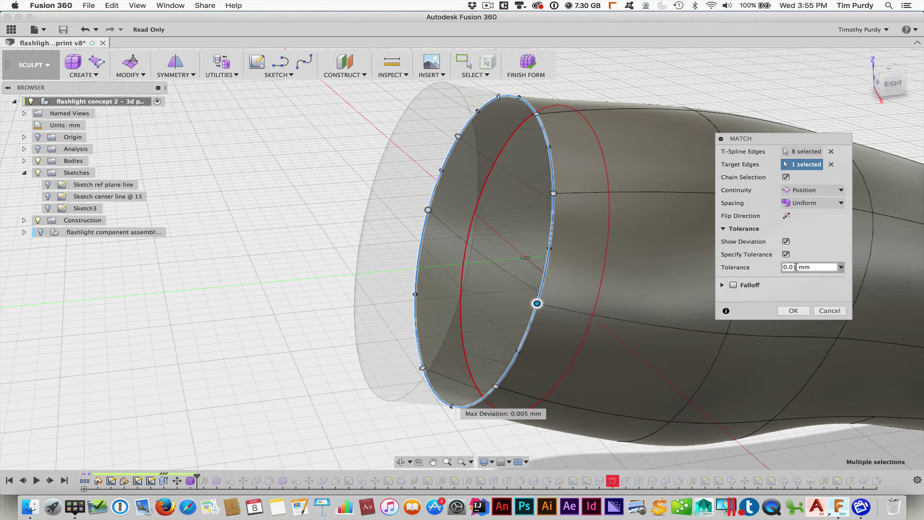
{"action": "left_click", "coordinate": [812, 190]}
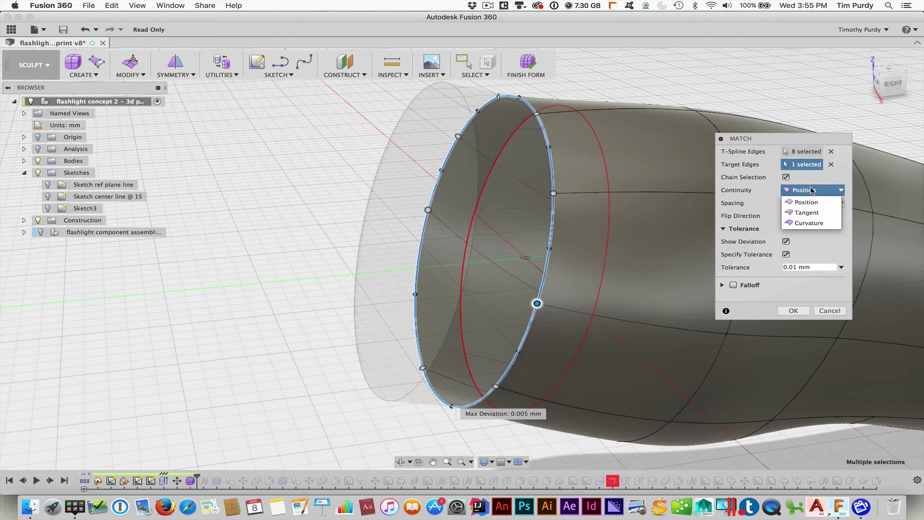
{"action": "left_click", "coordinate": [802, 212]}
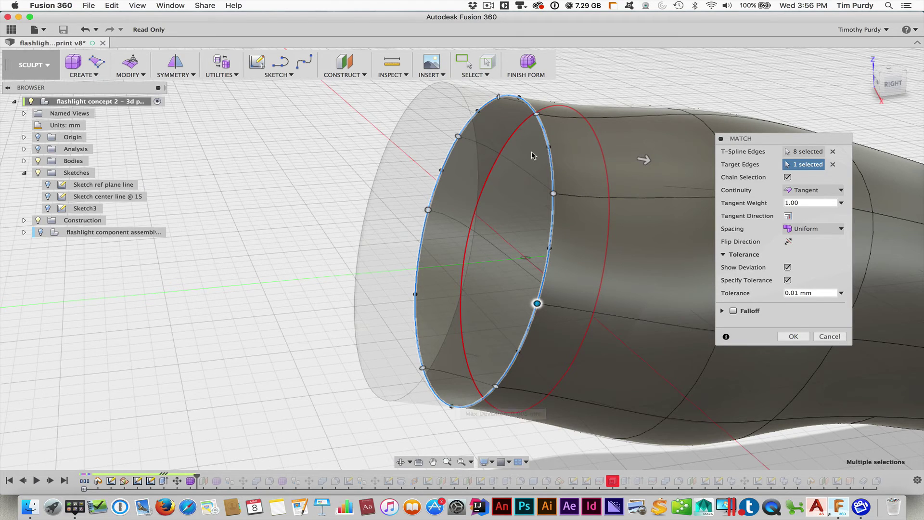
{"action": "middle_click_drag", "start_coordinate": [541, 159], "coordinate": [539, 99], "text": "shift"}
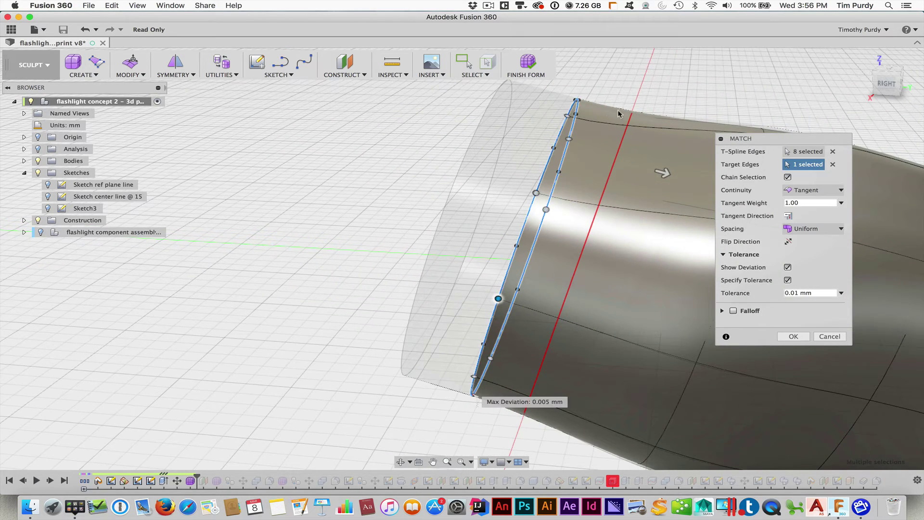
{"action": "middle_click_drag", "start_coordinate": [604, 206], "coordinate": [608, 159], "text": "shift"}
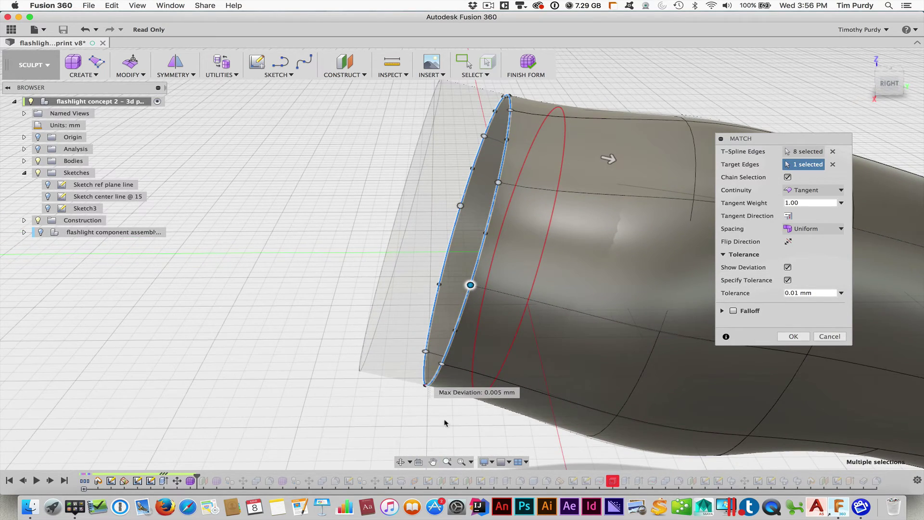
{"action": "middle_click_drag", "start_coordinate": [456, 427], "coordinate": [471, 422], "text": "shift"}
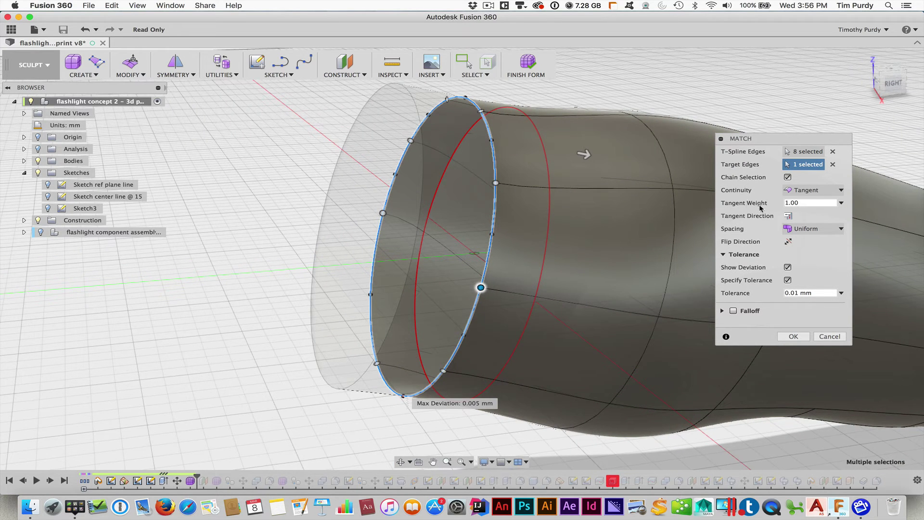
Step: Lower the match's tangent weight, trying 1 before settling on 0.5
{"action": "left_click_drag", "start_coordinate": [585, 155], "coordinate": [497, 151]}
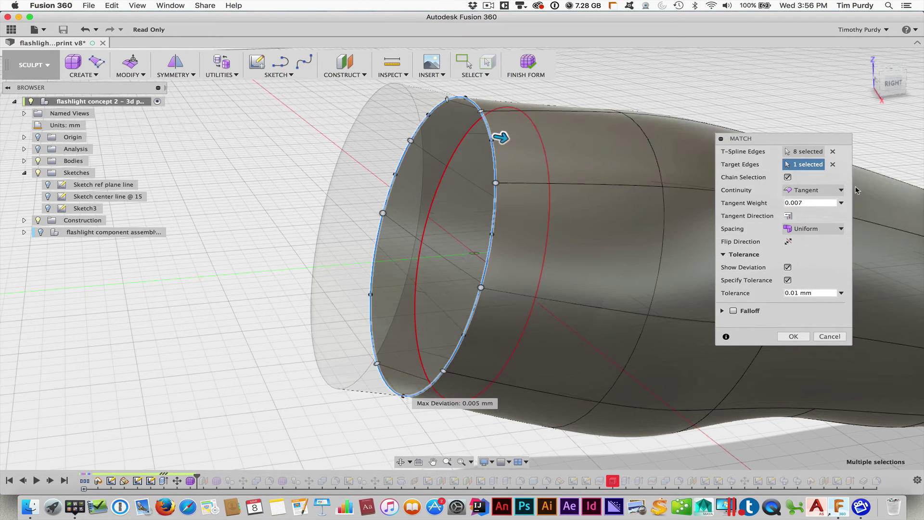
{"action": "left_click_drag", "start_coordinate": [820, 204], "coordinate": [779, 204]}
{"action": "type", "text": "1"}
{"action": "key", "text": "Tab"}
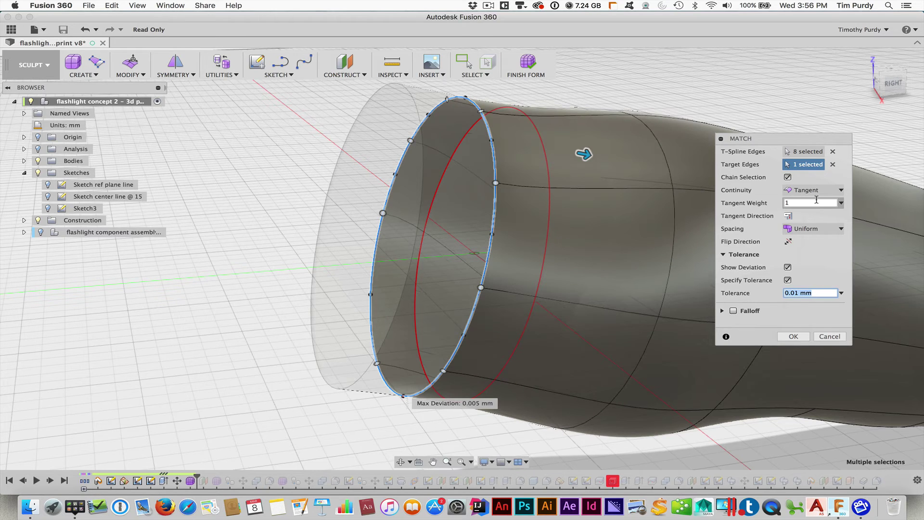
{"action": "double_click", "coordinate": [793, 202]}
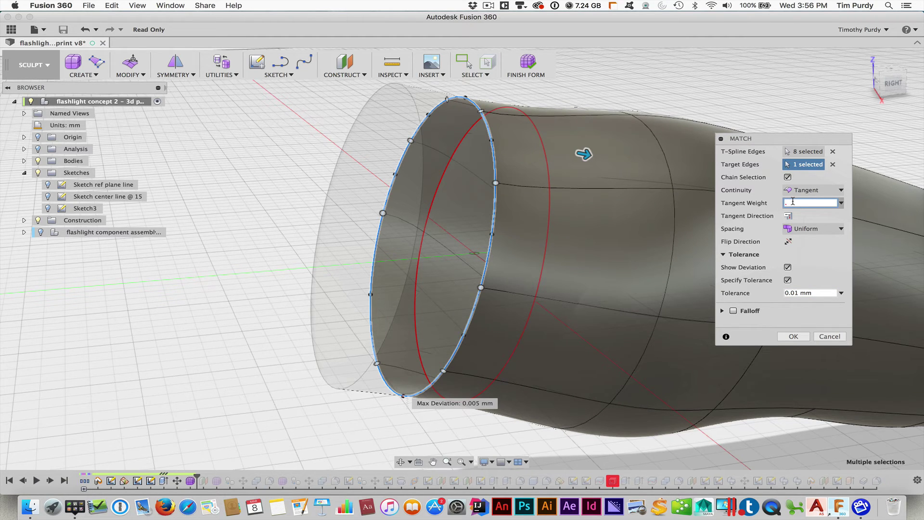
{"action": "key", "text": "Tab"}
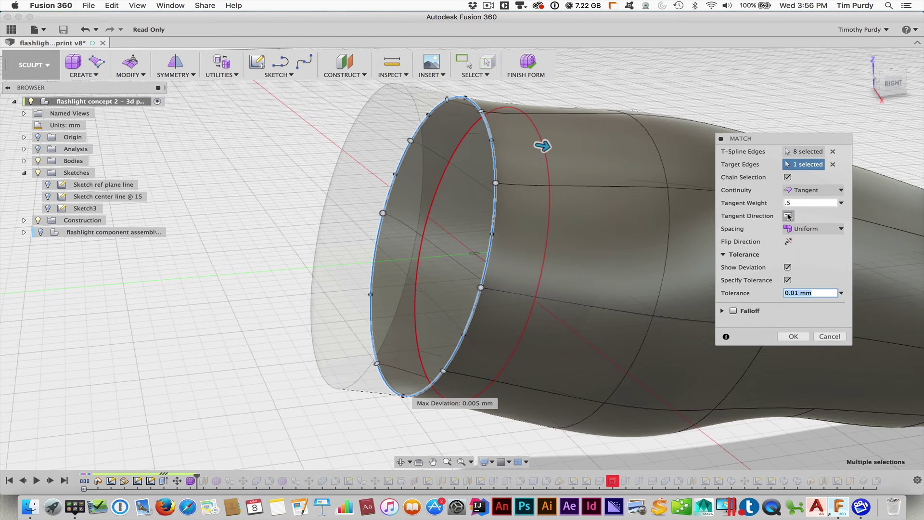
Step: Reverse the match's tangent direction and view the flashlight from the front
{"action": "left_click", "coordinate": [788, 216]}
{"action": "left_click", "coordinate": [788, 215]}
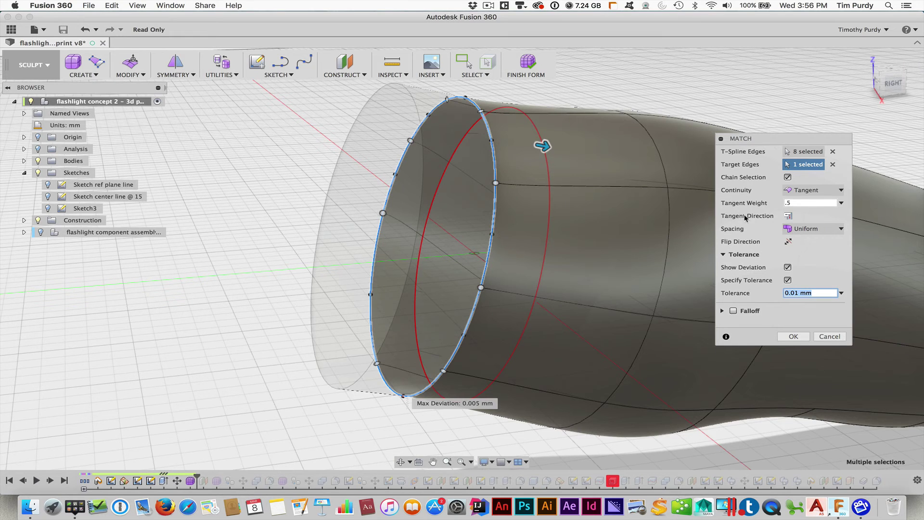
{"action": "left_click", "coordinate": [788, 217]}
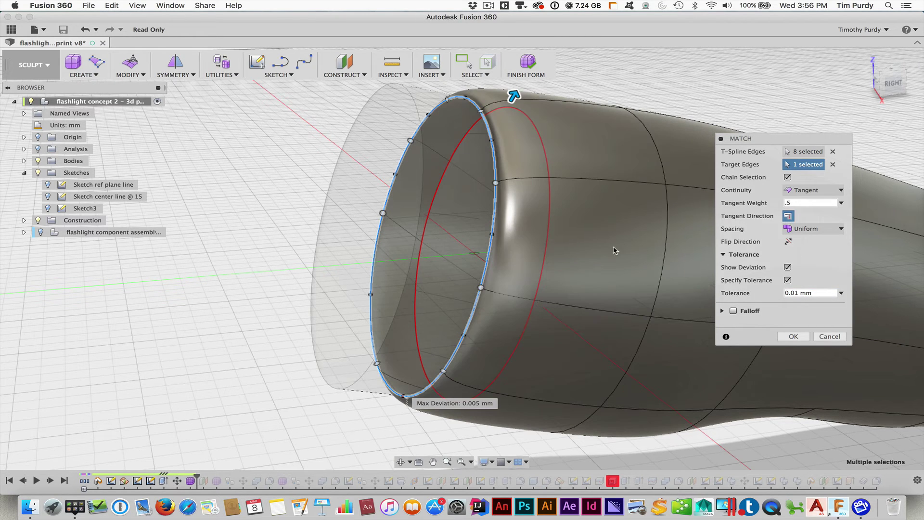
{"action": "middle_click_drag", "start_coordinate": [466, 289], "coordinate": [445, 275], "text": "shift"}
Step: Flip the tangent direction back, choose Curvature spacing, and inspect the open front end and side
{"action": "left_click", "coordinate": [789, 216]}
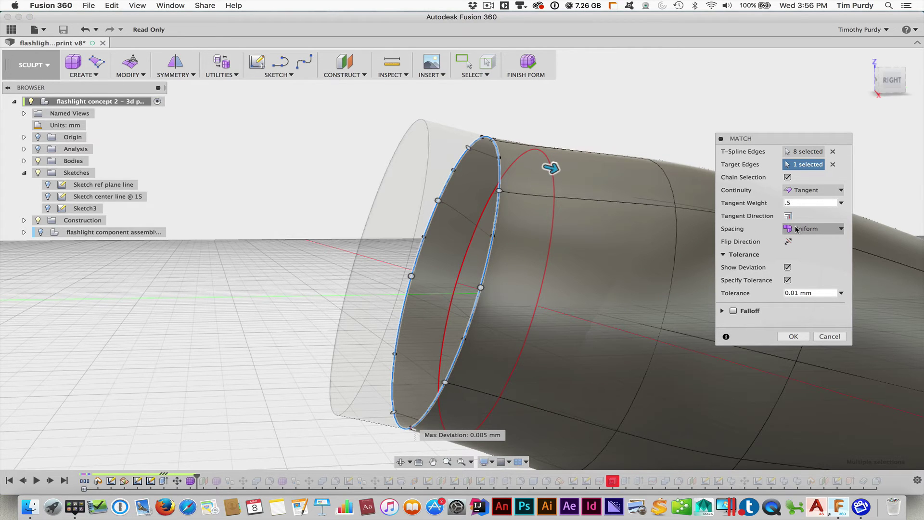
{"action": "left_click", "coordinate": [796, 229]}
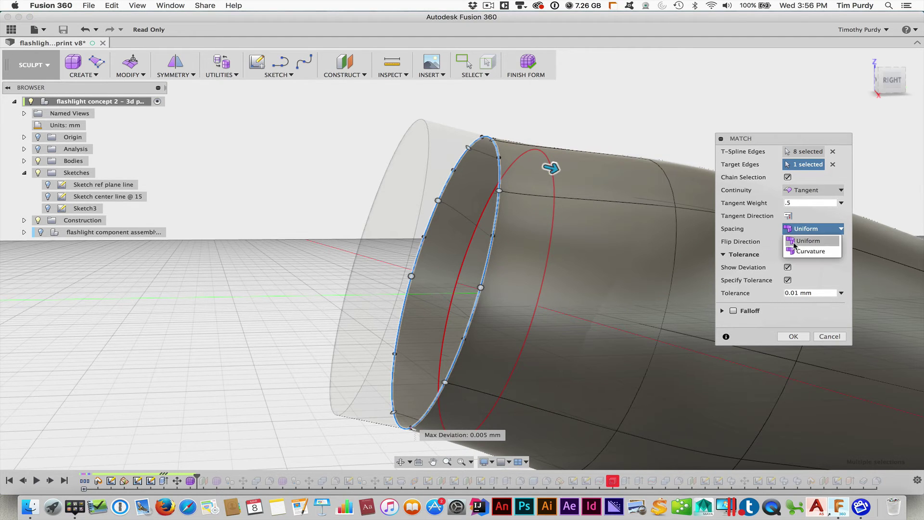
{"action": "left_click", "coordinate": [799, 229]}
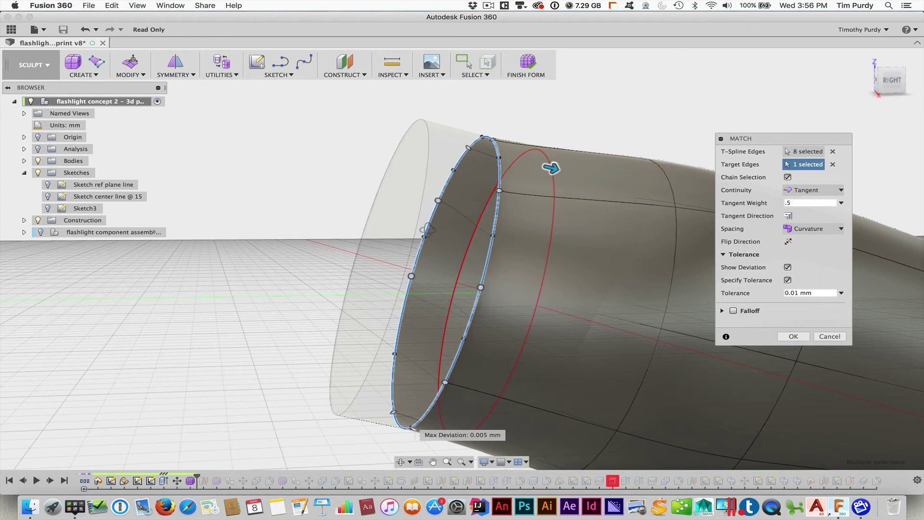
{"action": "middle_click_drag", "start_coordinate": [433, 237], "coordinate": [447, 242], "text": "shift"}
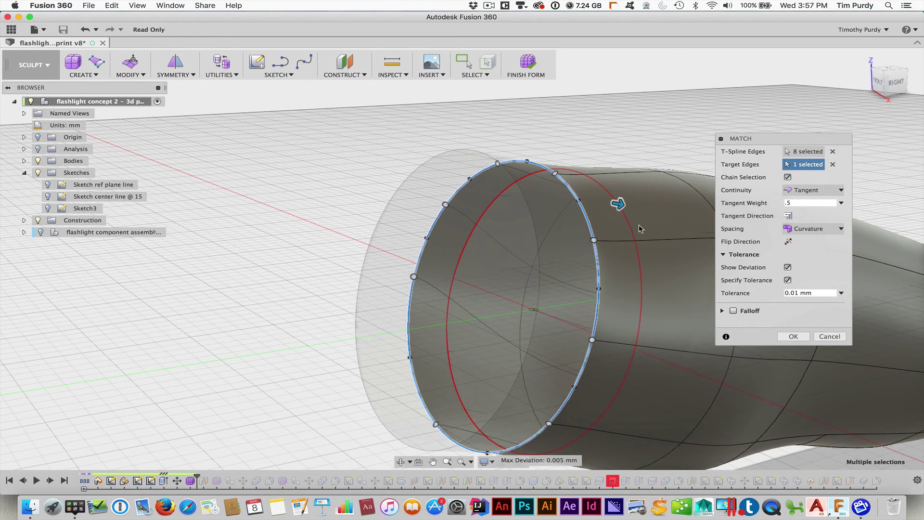
{"action": "middle_click_drag", "start_coordinate": [612, 234], "coordinate": [550, 202], "text": "shift"}
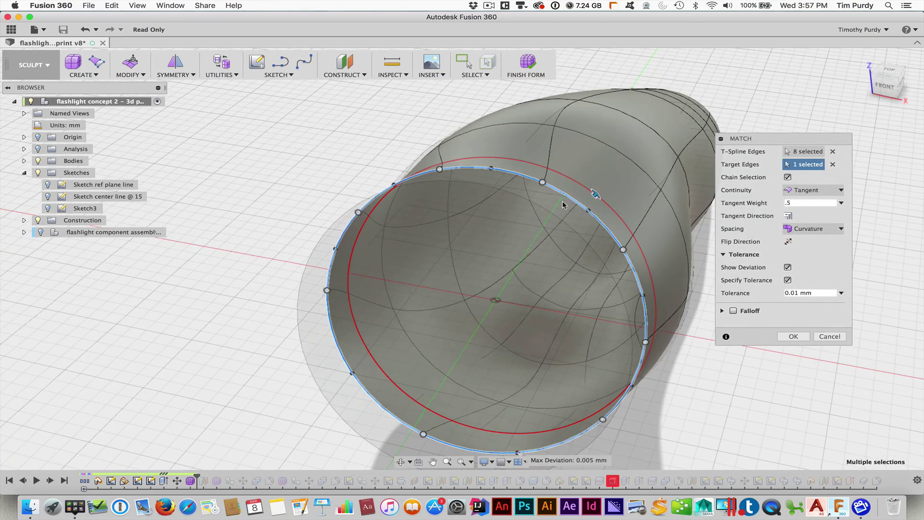
{"action": "middle_click_drag", "start_coordinate": [710, 390], "coordinate": [559, 301], "text": "shift"}
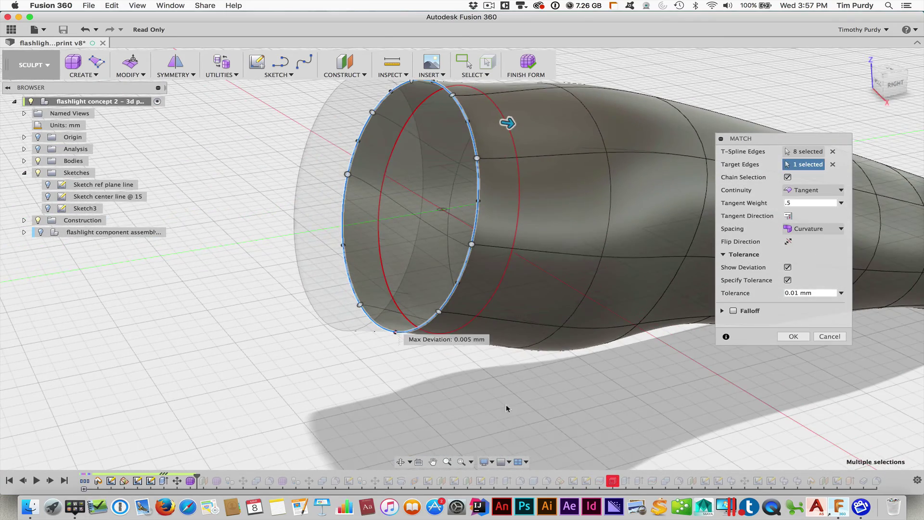
{"action": "middle_click_drag", "start_coordinate": [470, 351], "coordinate": [469, 387]}
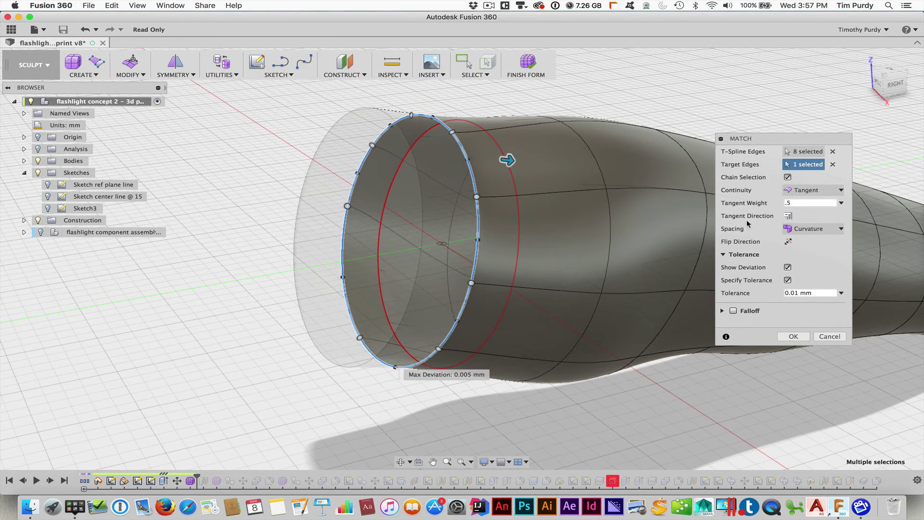
Step: Try Curvature continuity, then commit the rim match with Tangent continuity
{"action": "left_click", "coordinate": [812, 190]}
{"action": "left_click", "coordinate": [802, 224]}
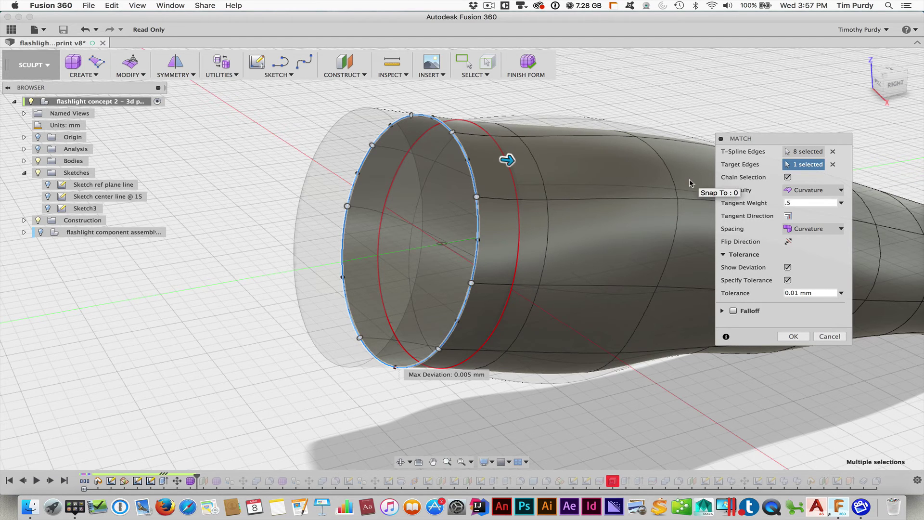
{"action": "left_click", "coordinate": [801, 190]}
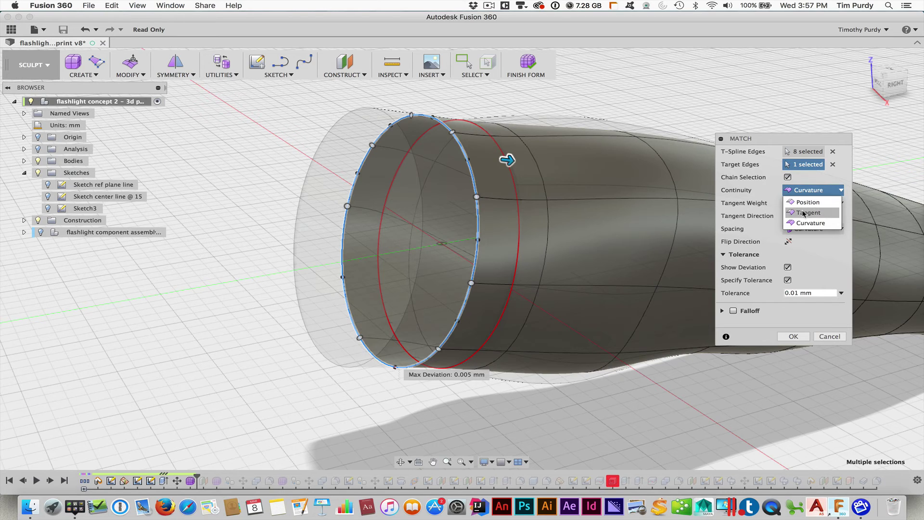
{"action": "left_click", "coordinate": [807, 212]}
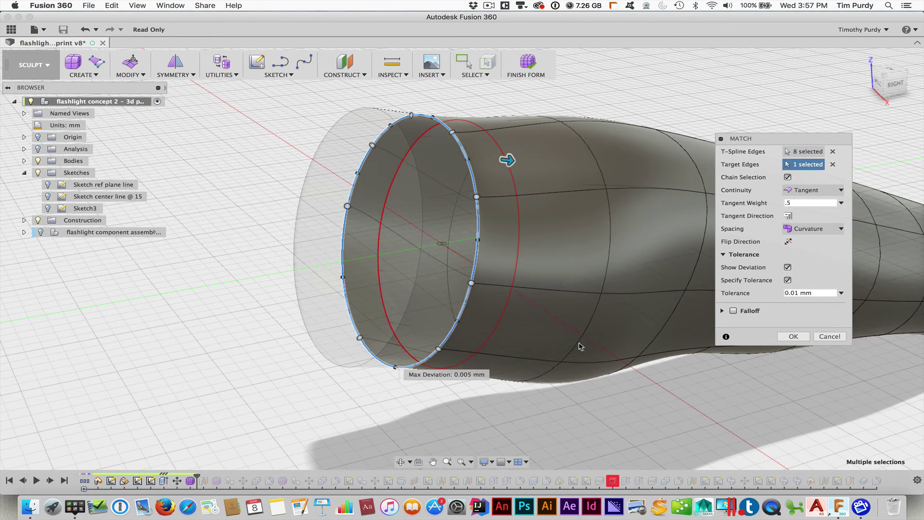
{"action": "middle_click_drag", "start_coordinate": [608, 395], "coordinate": [589, 387], "text": "shift"}
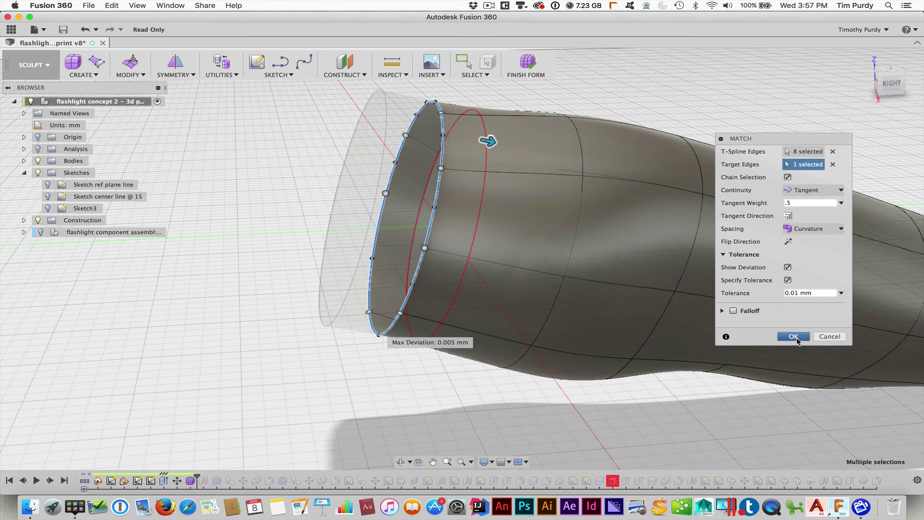
{"action": "left_click", "coordinate": [794, 337]}
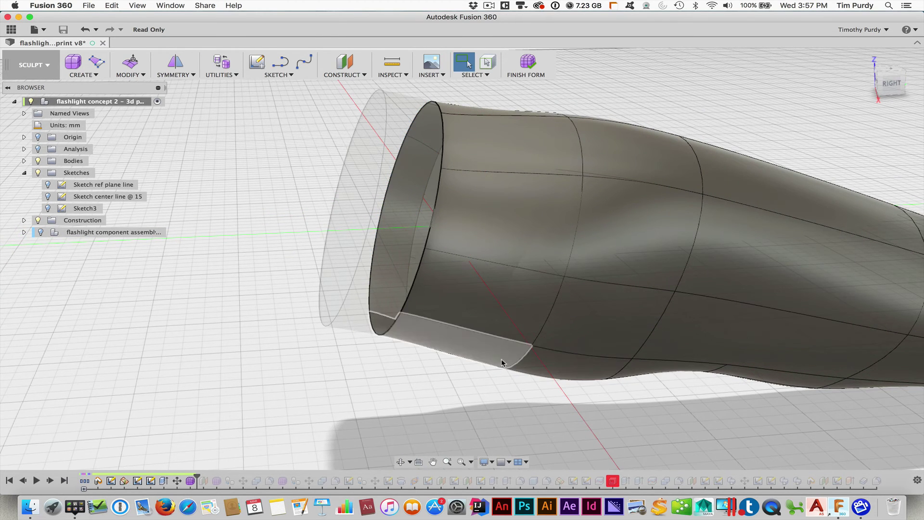
Step: Finish the T-spline form and hide the Body23 cap disc
{"action": "left_click", "coordinate": [527, 67]}
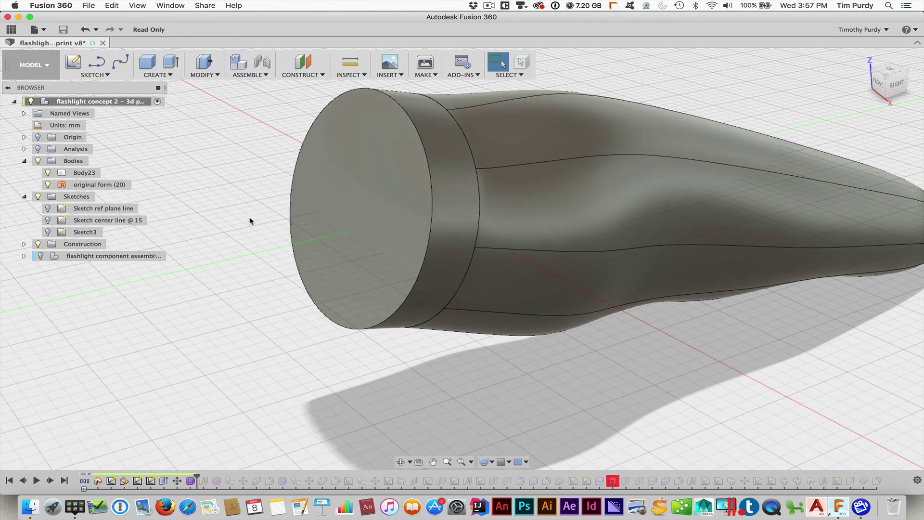
{"action": "left_click", "coordinate": [431, 202]}
{"action": "middle_click_drag", "start_coordinate": [464, 295], "coordinate": [503, 391]}
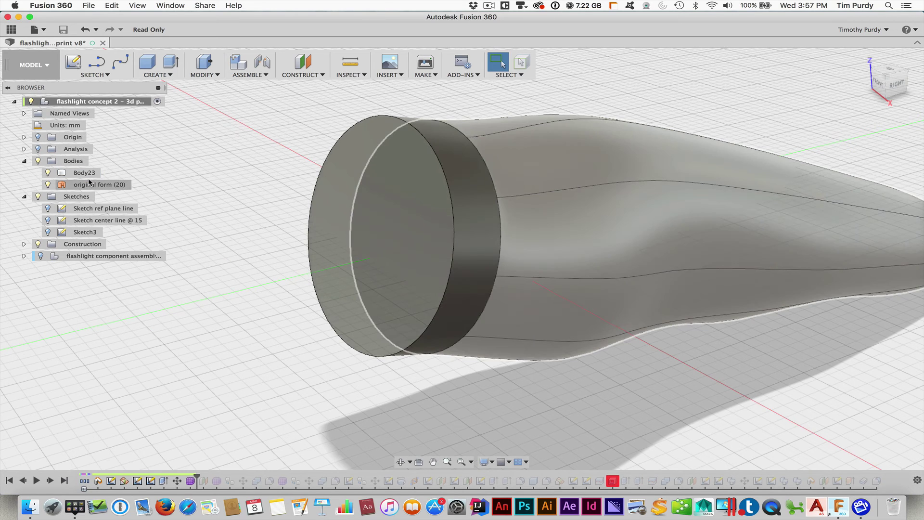
{"action": "left_click", "coordinate": [48, 172]}
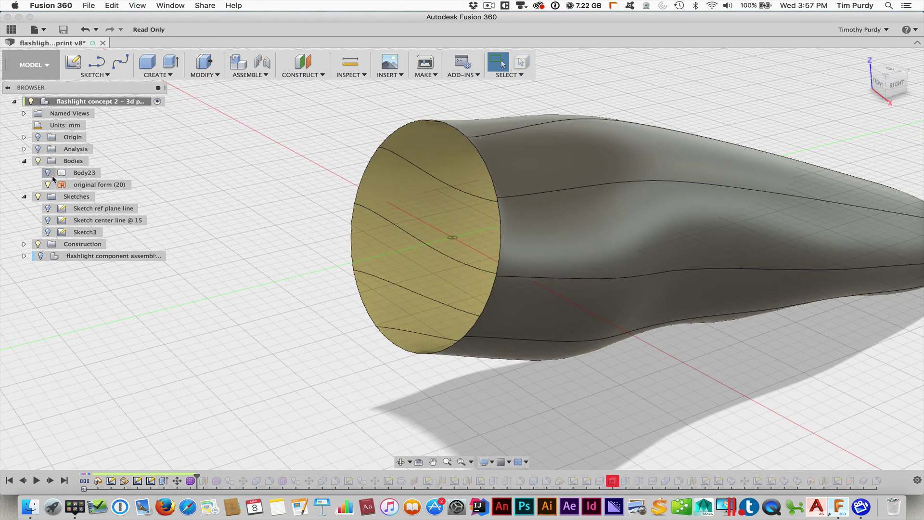
Step: In the Patch workspace, cap the form's open circular end with a patch surface
{"action": "left_click", "coordinate": [34, 65]}
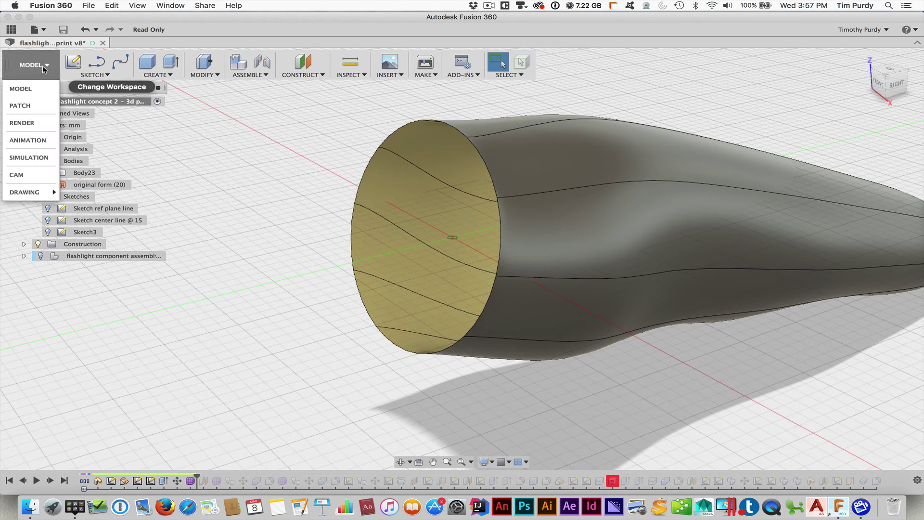
{"action": "left_click", "coordinate": [32, 105]}
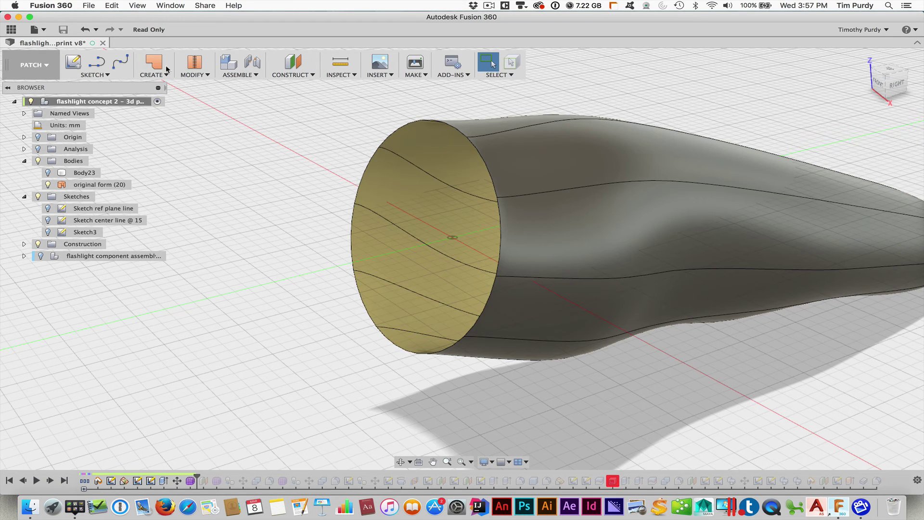
{"action": "left_click", "coordinate": [155, 74]}
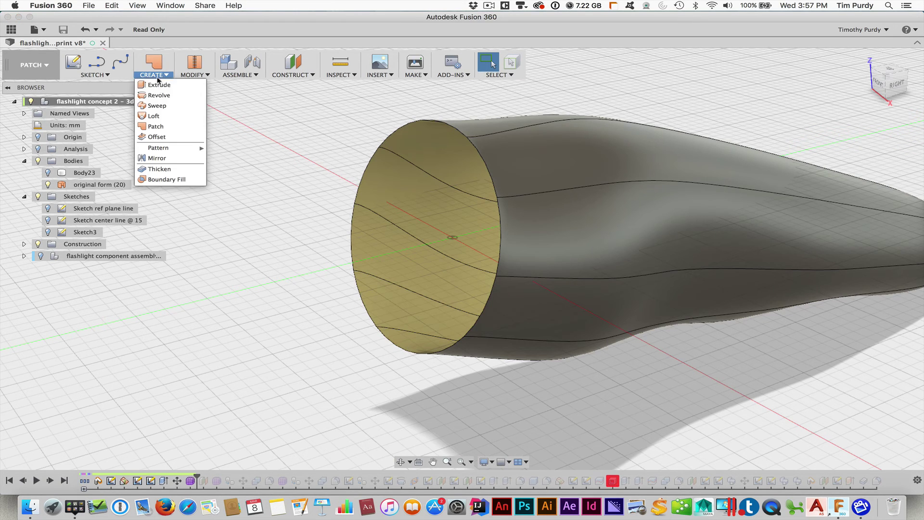
{"action": "left_click", "coordinate": [156, 126]}
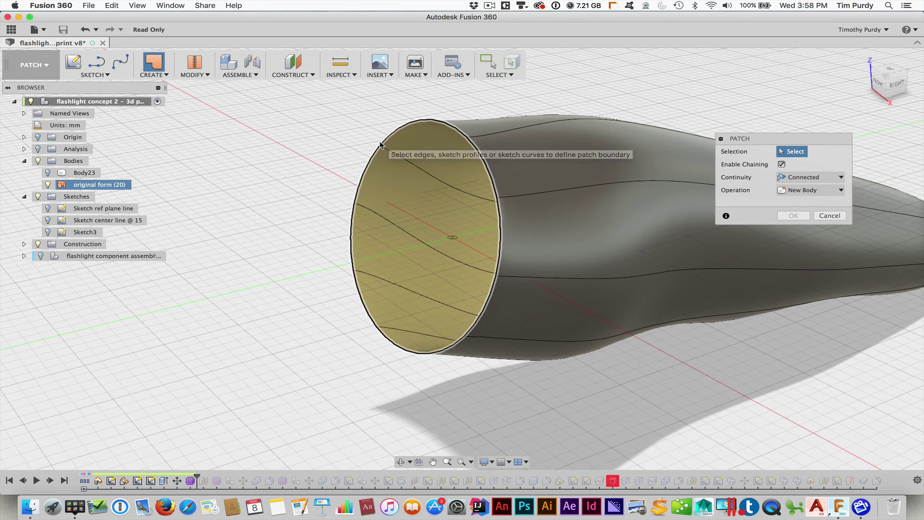
{"action": "left_click", "coordinate": [383, 145]}
{"action": "left_click", "coordinate": [792, 216]}
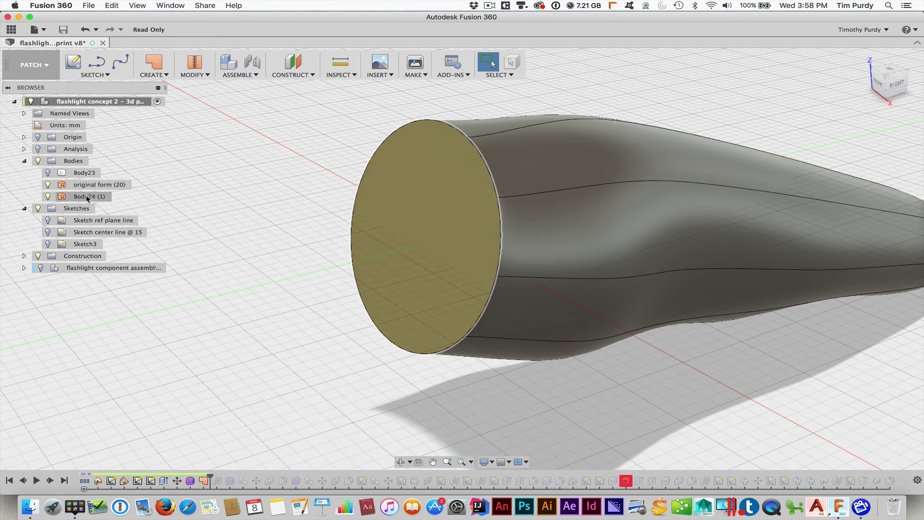
Step: Stitch the end-cap patch and the tube body into one body
{"action": "left_click", "coordinate": [187, 77]}
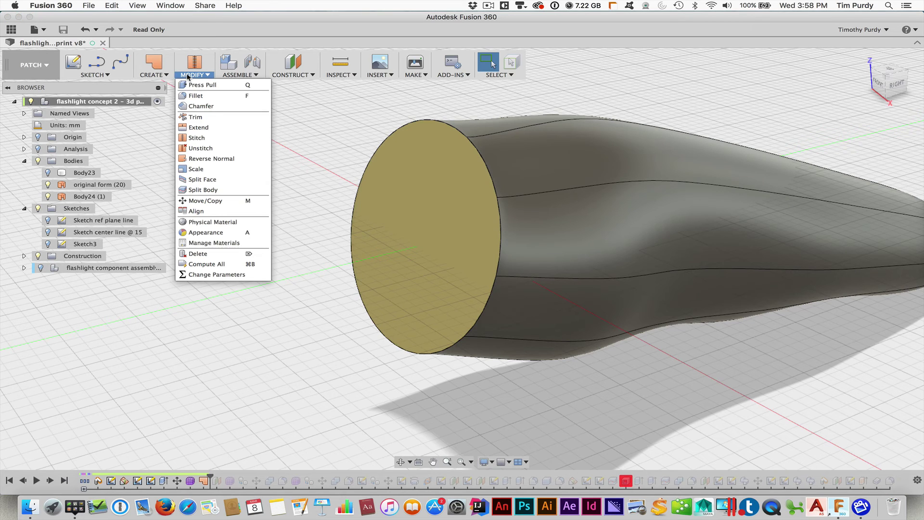
{"action": "left_click", "coordinate": [196, 137]}
{"action": "left_click", "coordinate": [433, 179]}
{"action": "left_click", "coordinate": [532, 166]}
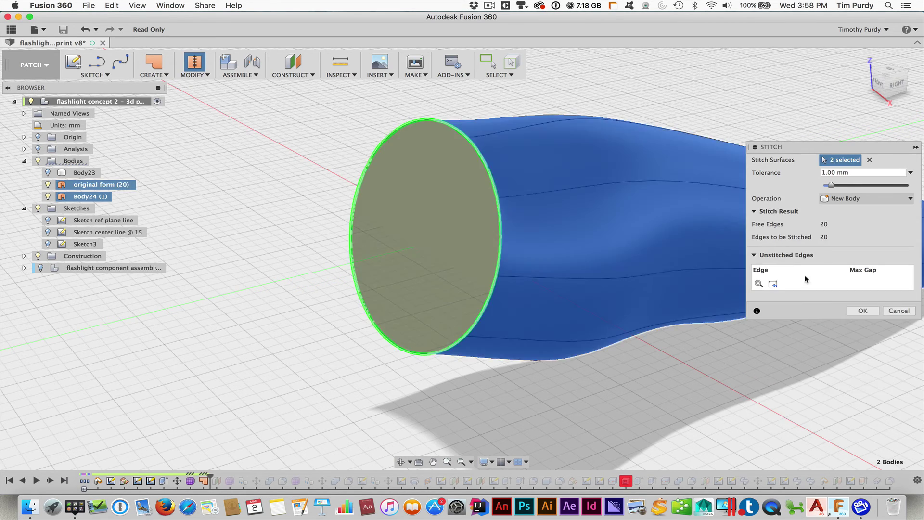
{"action": "left_click", "coordinate": [863, 311]}
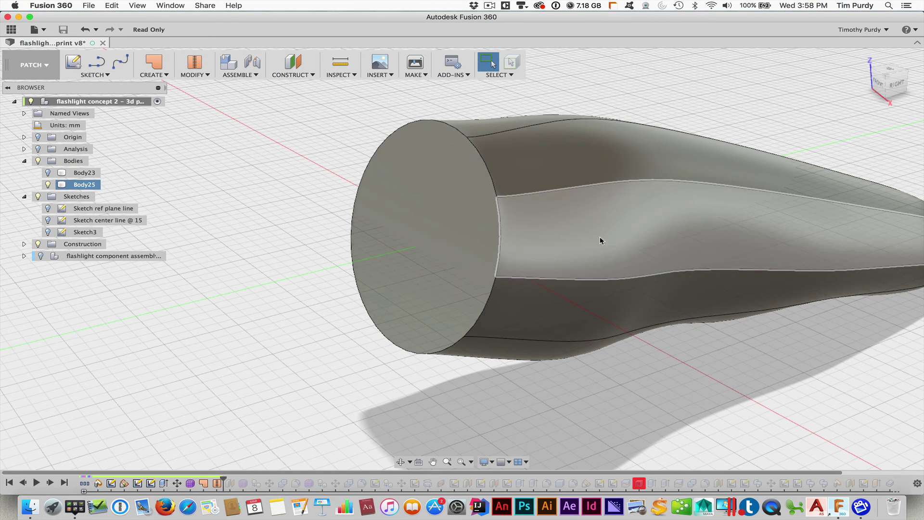
Step: Show the Body23 cap cylinder again and return to the Model workspace
{"action": "left_click", "coordinate": [47, 173]}
{"action": "left_click", "coordinate": [27, 65]}
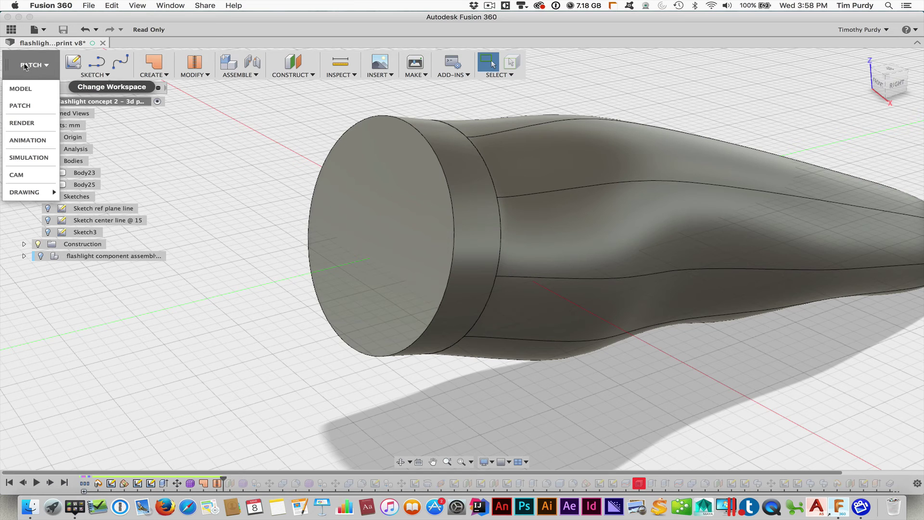
{"action": "left_click", "coordinate": [23, 88]}
Step: Combine Body23 as target with Body25 as tool using a Join operation
{"action": "left_click", "coordinate": [203, 75]}
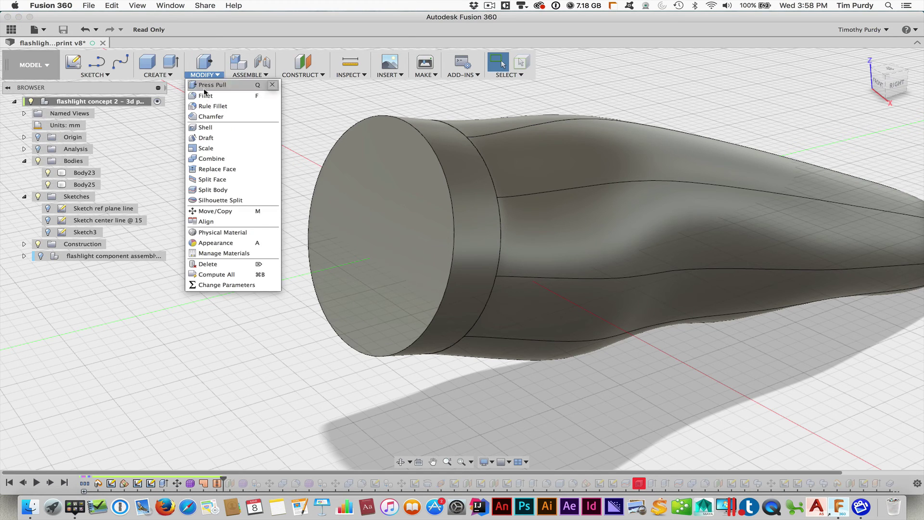
{"action": "left_click", "coordinate": [211, 158]}
{"action": "left_click", "coordinate": [354, 162]}
{"action": "left_click", "coordinate": [533, 153]}
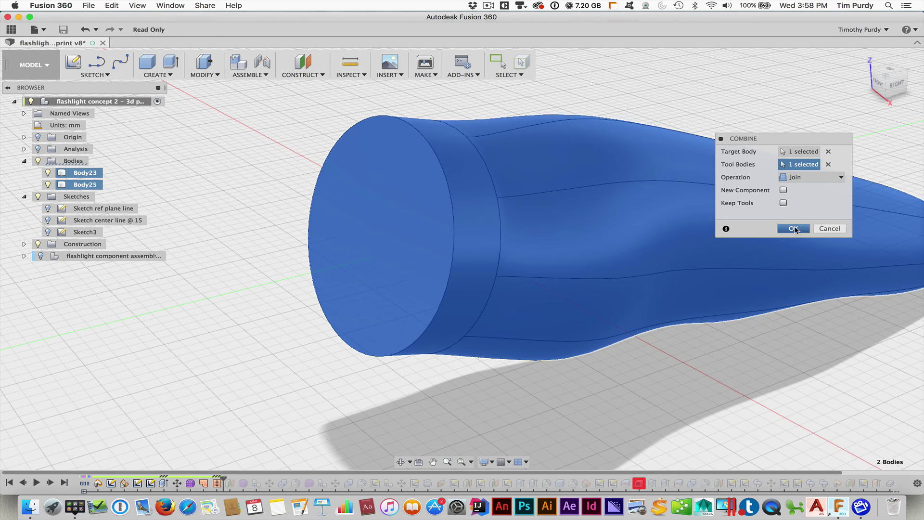
{"action": "left_click", "coordinate": [793, 229]}
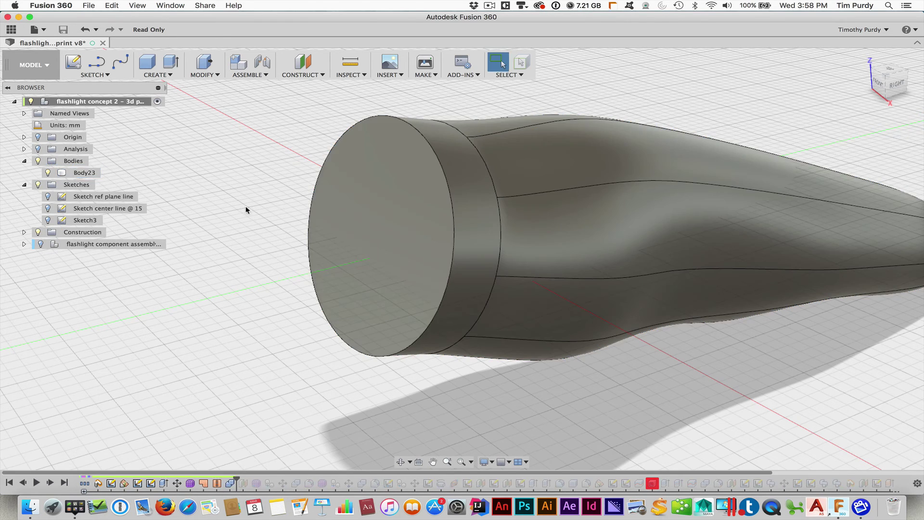
{"action": "left_click", "coordinate": [202, 75]}
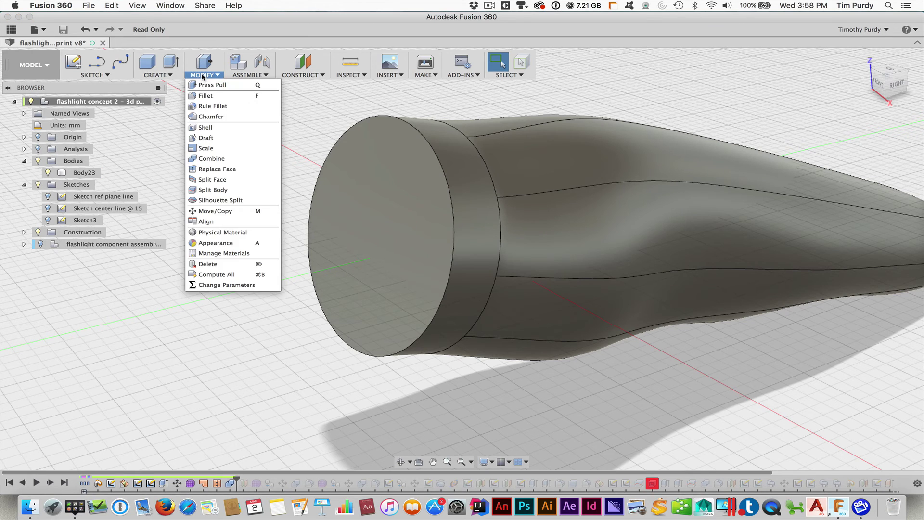
Step: Shell the joined body, removing the front face with a 1.5 mm wall
{"action": "left_click", "coordinate": [206, 127]}
{"action": "left_click", "coordinate": [360, 172]}
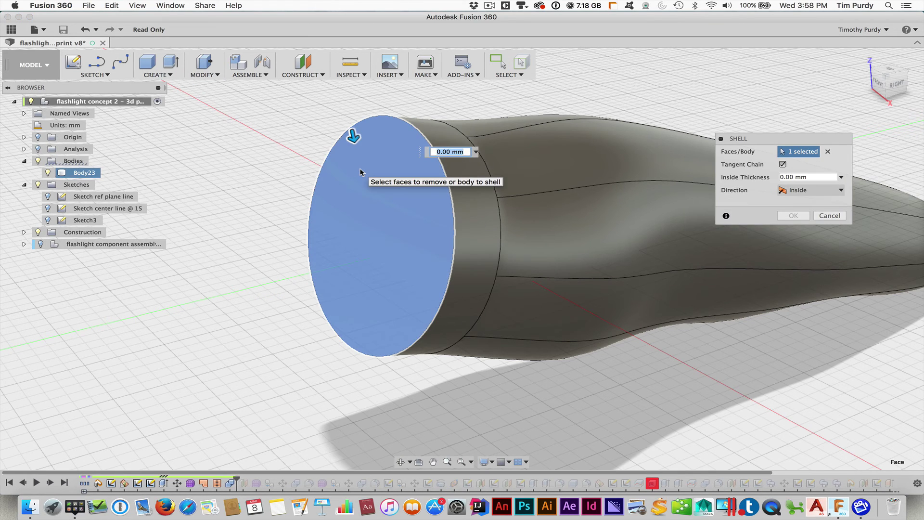
{"action": "type", "text": "1"}
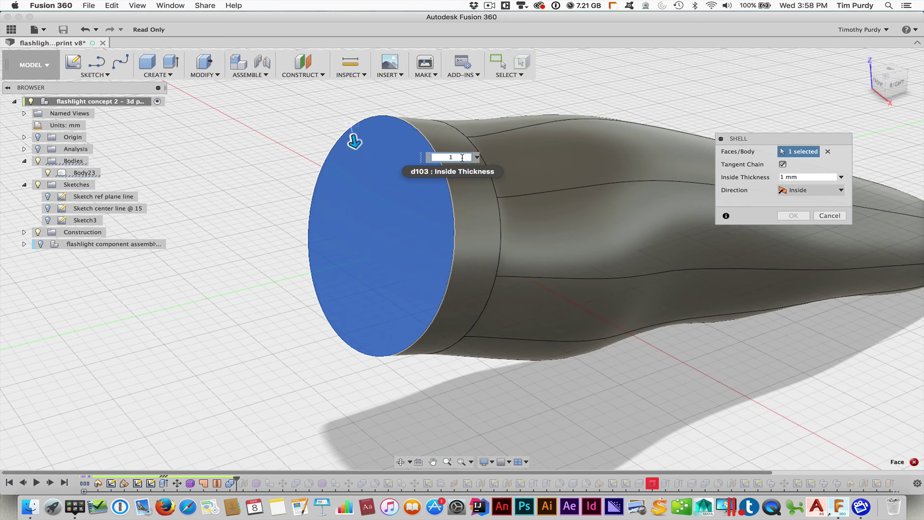
{"action": "type", "text": "5"}
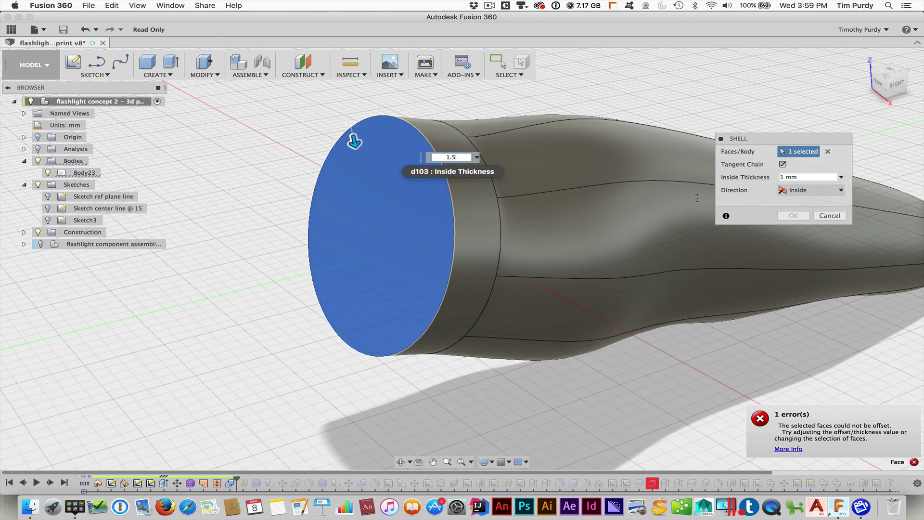
{"action": "key", "text": "Return"}
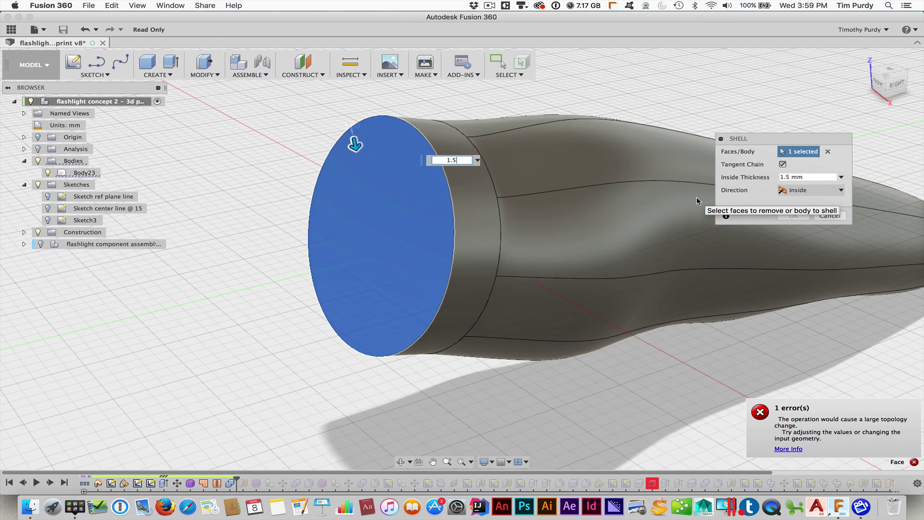
Step: Retry the shell inside thickness at 0.5 mm, then 0.7 mm, then type 0.8
{"action": "left_click", "coordinate": [811, 176]}
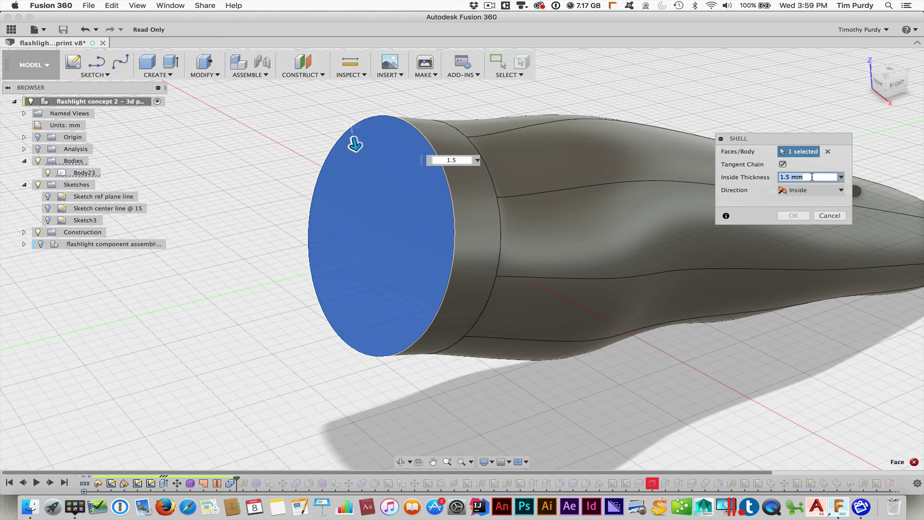
{"action": "type", "text": ".5"}
{"action": "key", "text": "Return"}
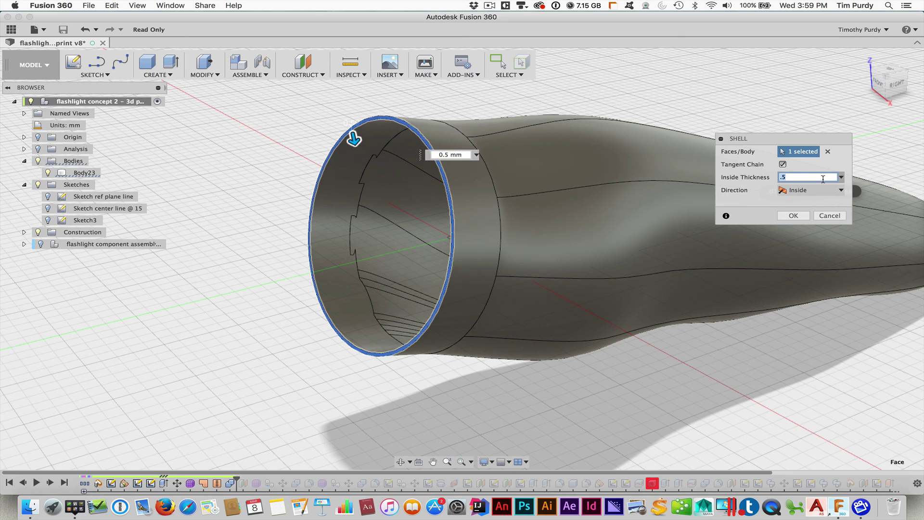
{"action": "type", "text": ".7"}
{"action": "key", "text": "Return"}
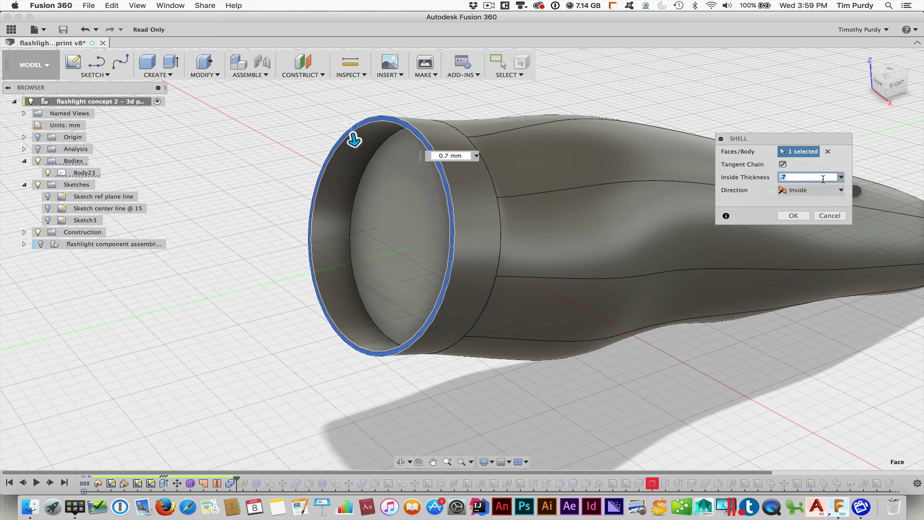
{"action": "type", "text": ".8"}
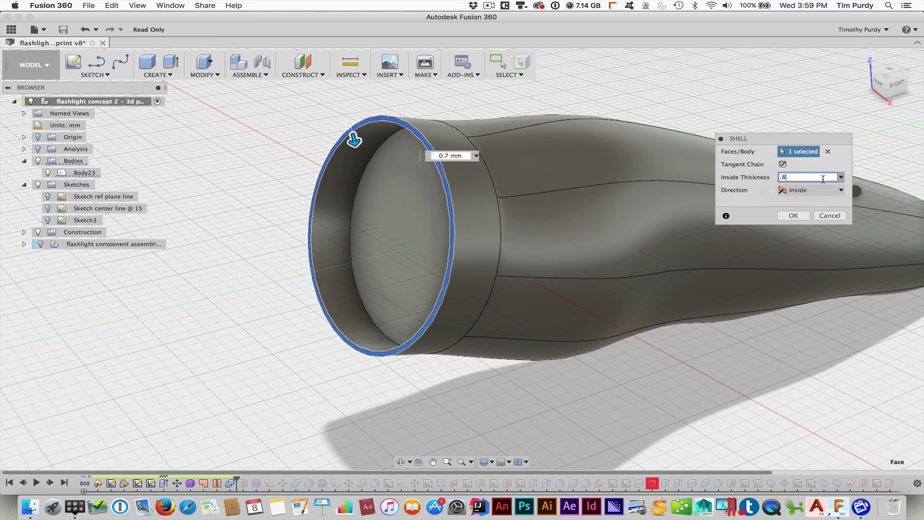